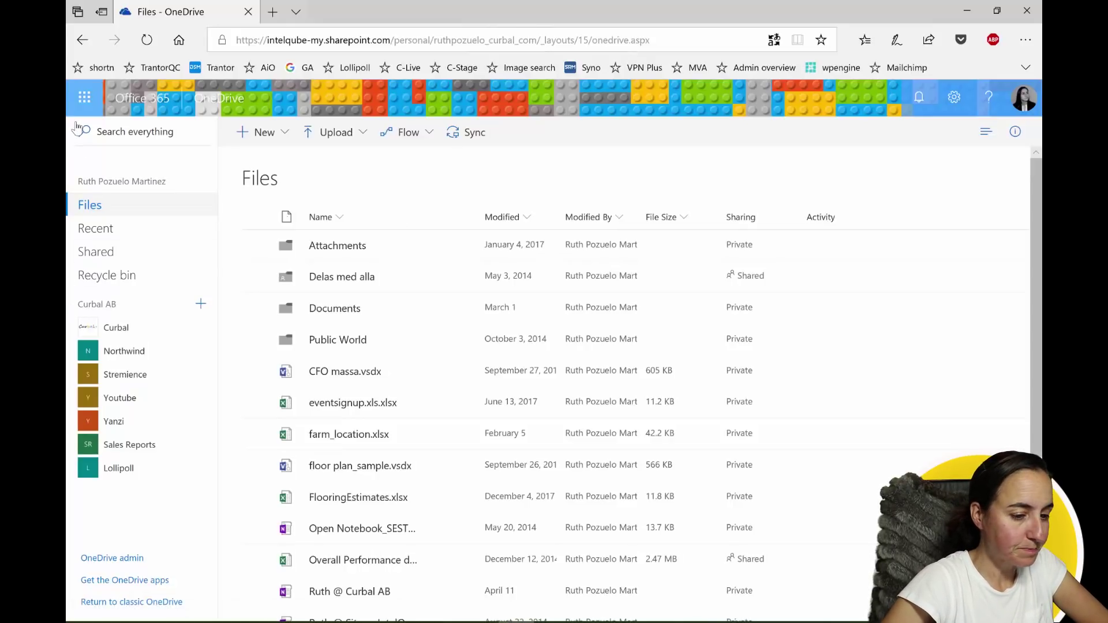
# Create a private team site named 'Power BI' without adding extra owners or members
pyautogui.click(201, 307)
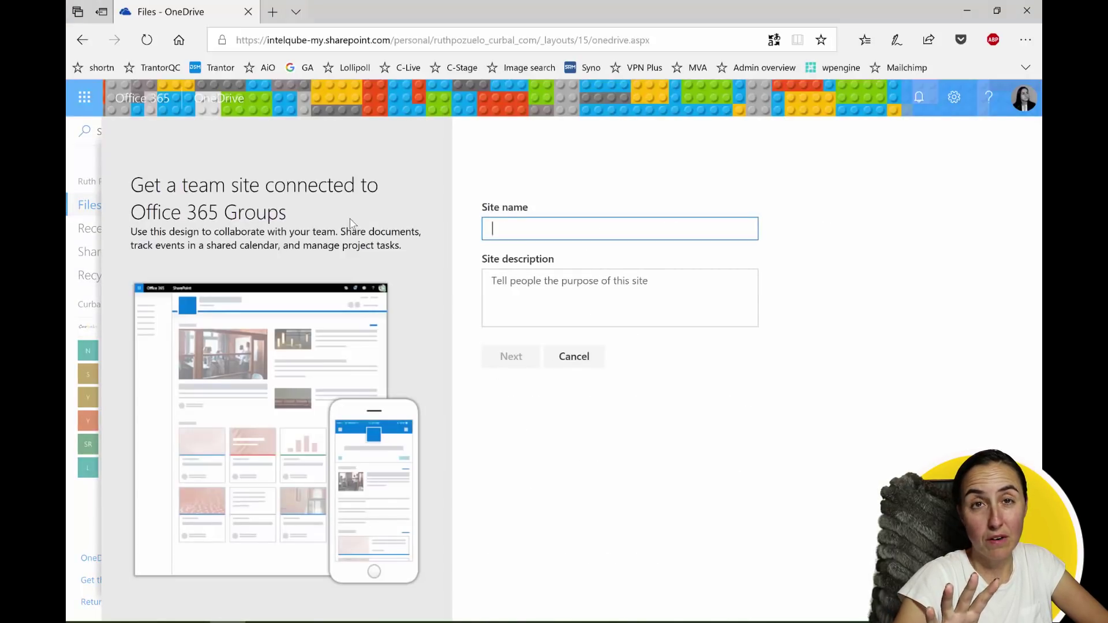
pyautogui.write('POwer')
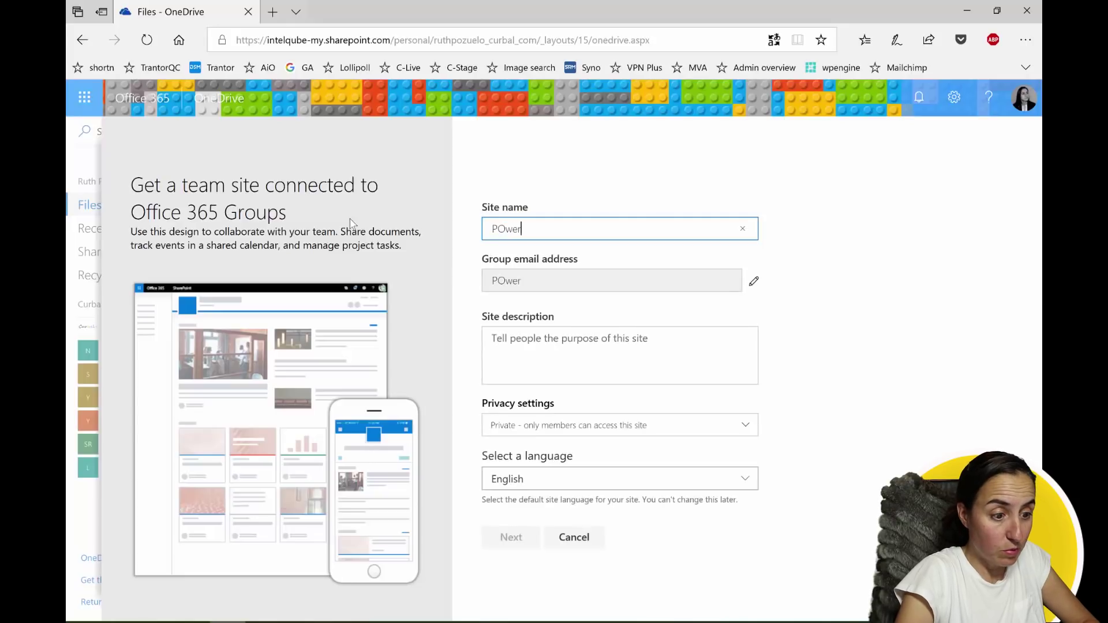
pyautogui.press('BackSpace')
pyautogui.press('BackSpace')
pyautogui.press('BackSpace')
pyautogui.press('BackSpace')
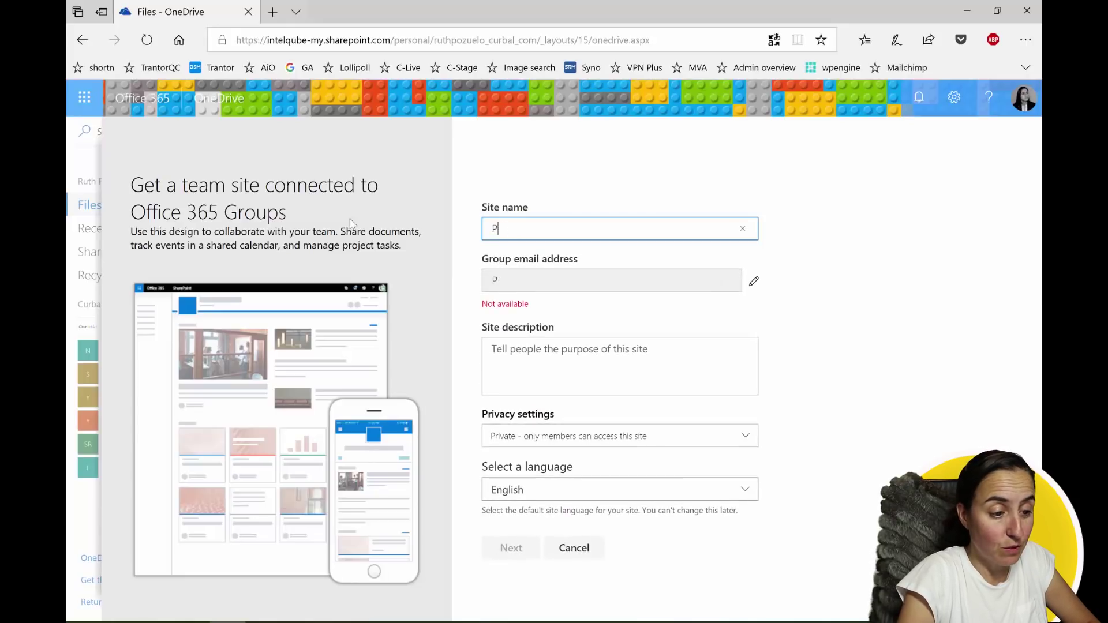
pyautogui.write('ower BI')
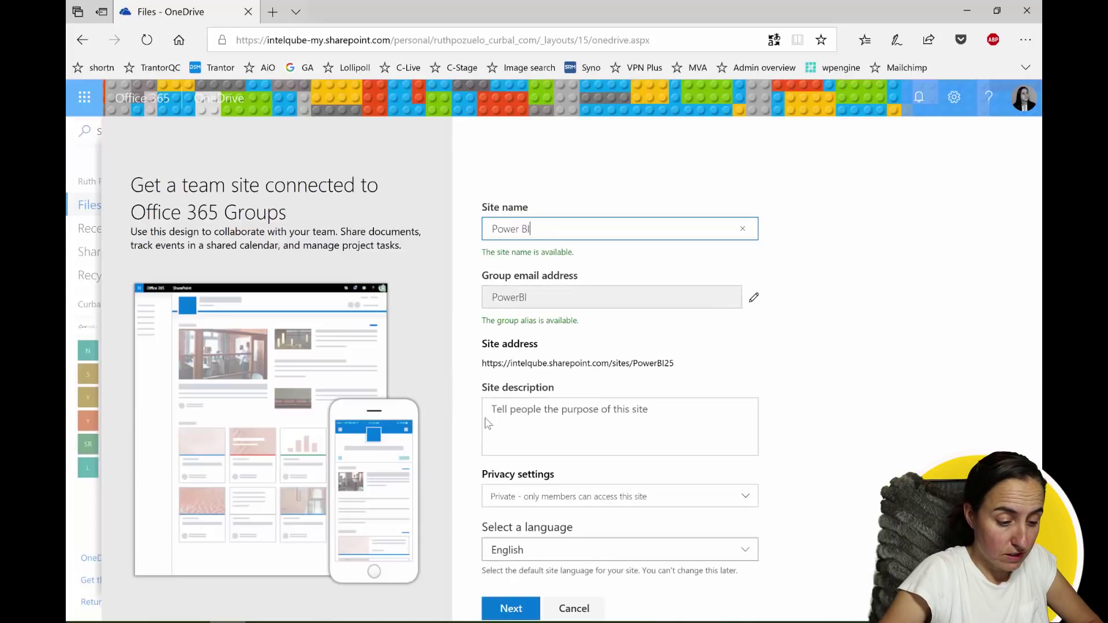
pyautogui.click(511, 607)
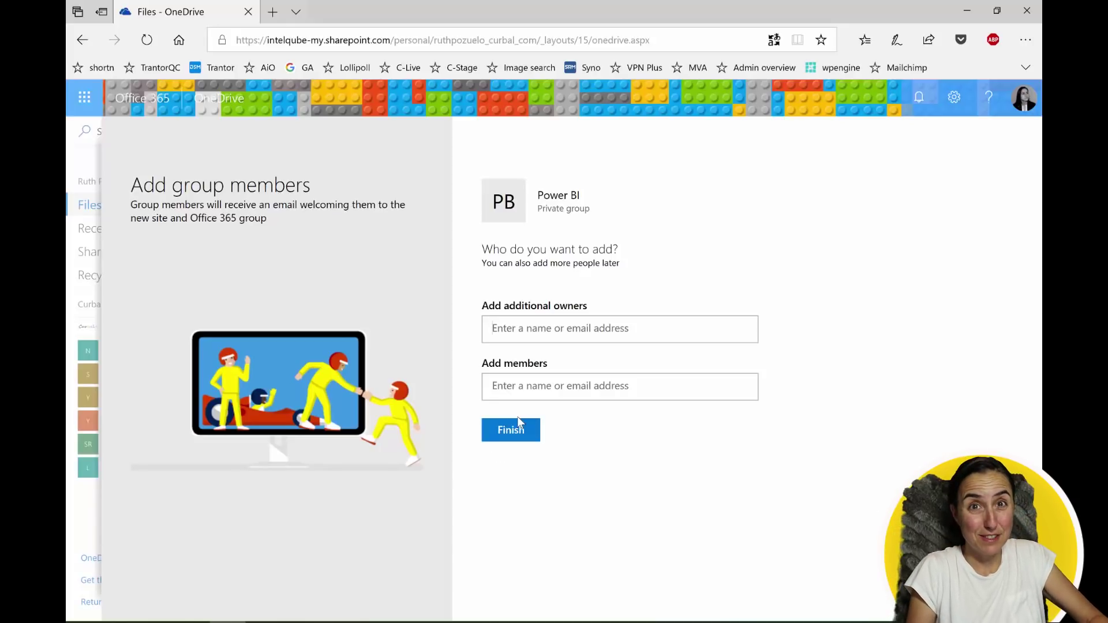
pyautogui.click(512, 432)
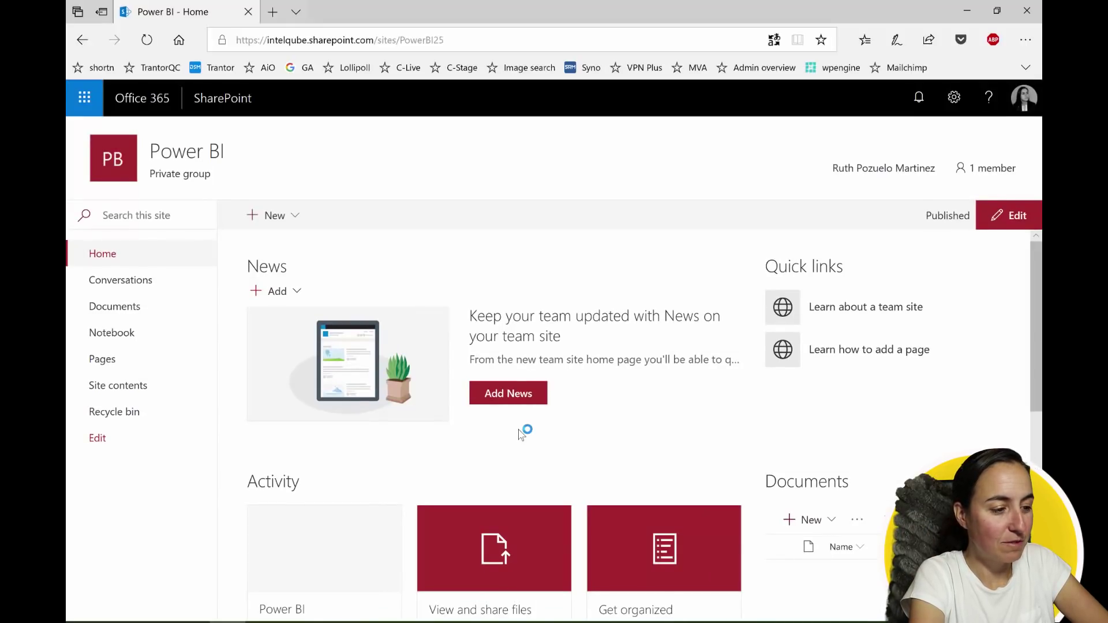
# Open the Power BI site's empty Documents library
pyautogui.click(125, 314)
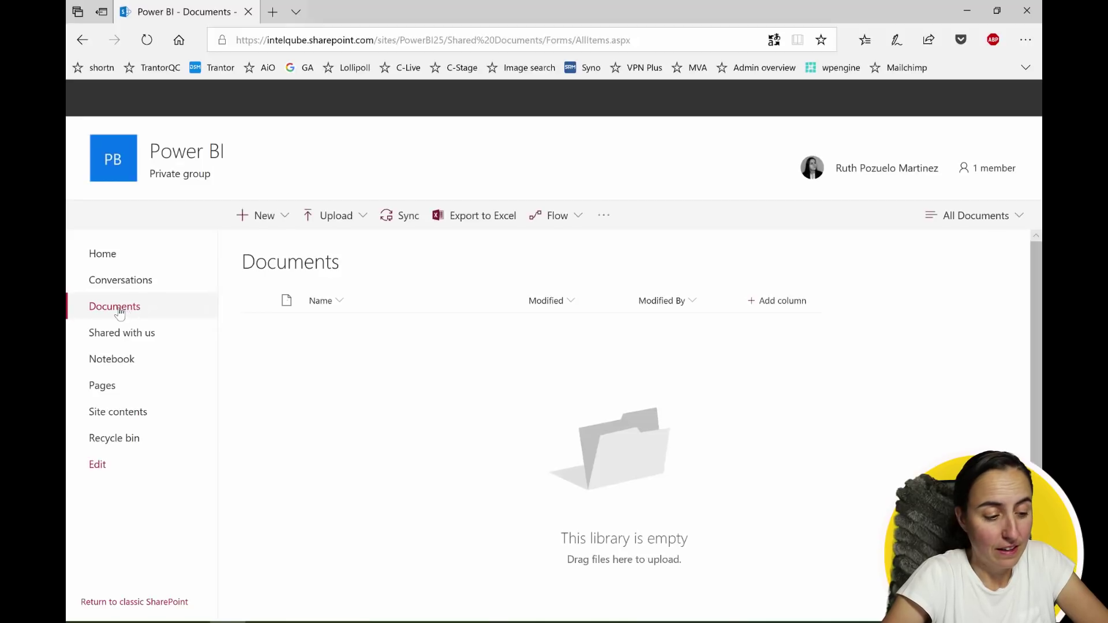
# Upload YouTube report.pbix from the Desktop into the Documents library
pyautogui.click(335, 216)
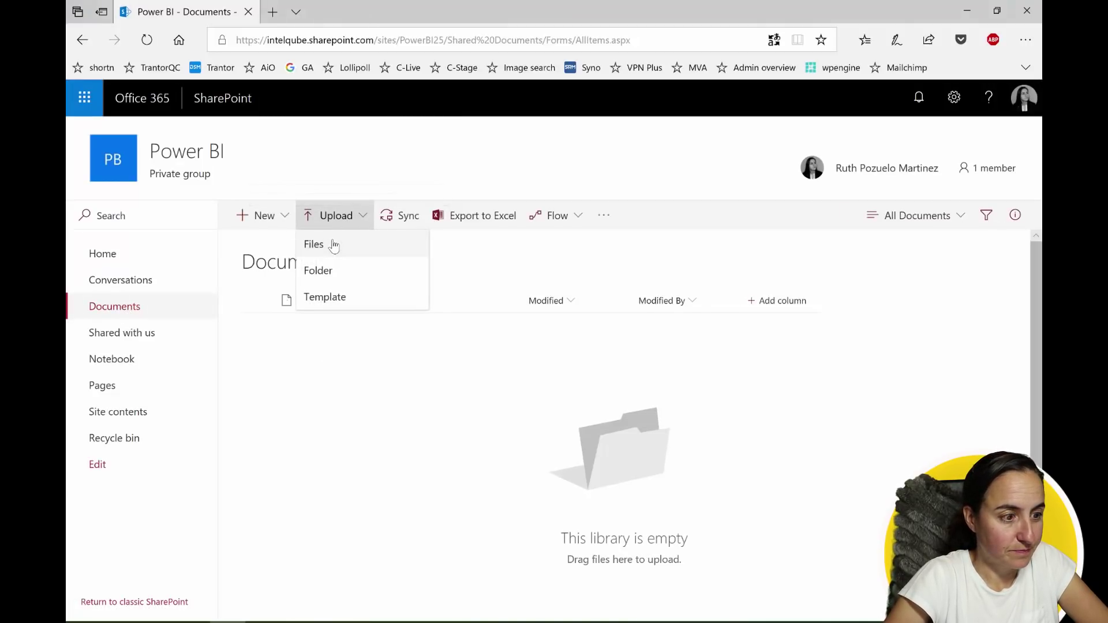
pyautogui.click(333, 246)
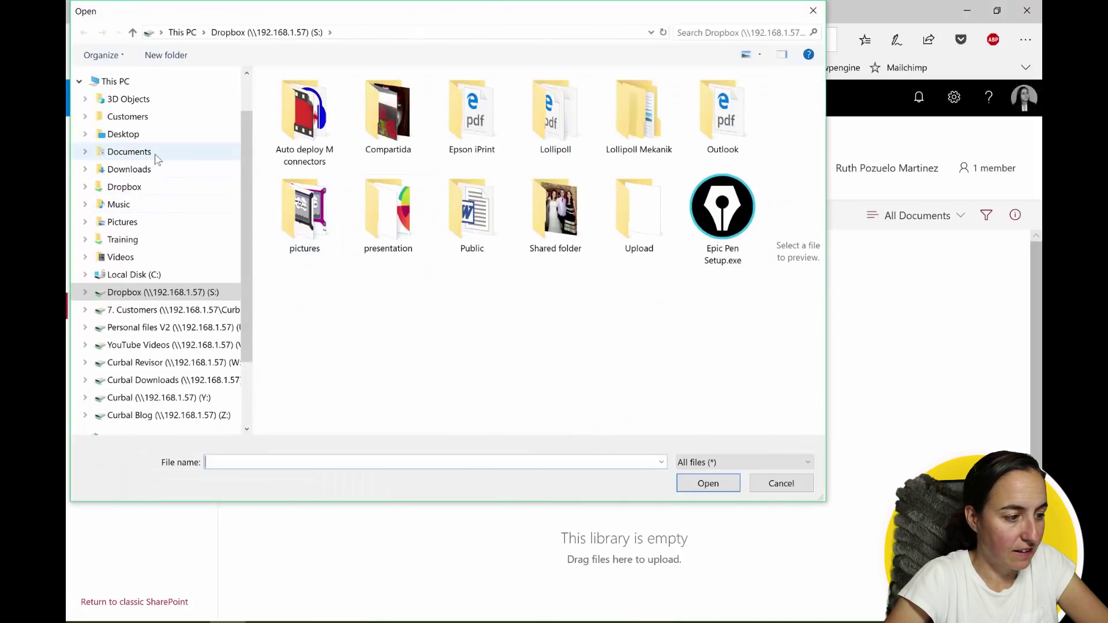
pyautogui.click(129, 152)
pyautogui.click(123, 134)
pyautogui.click(387, 214)
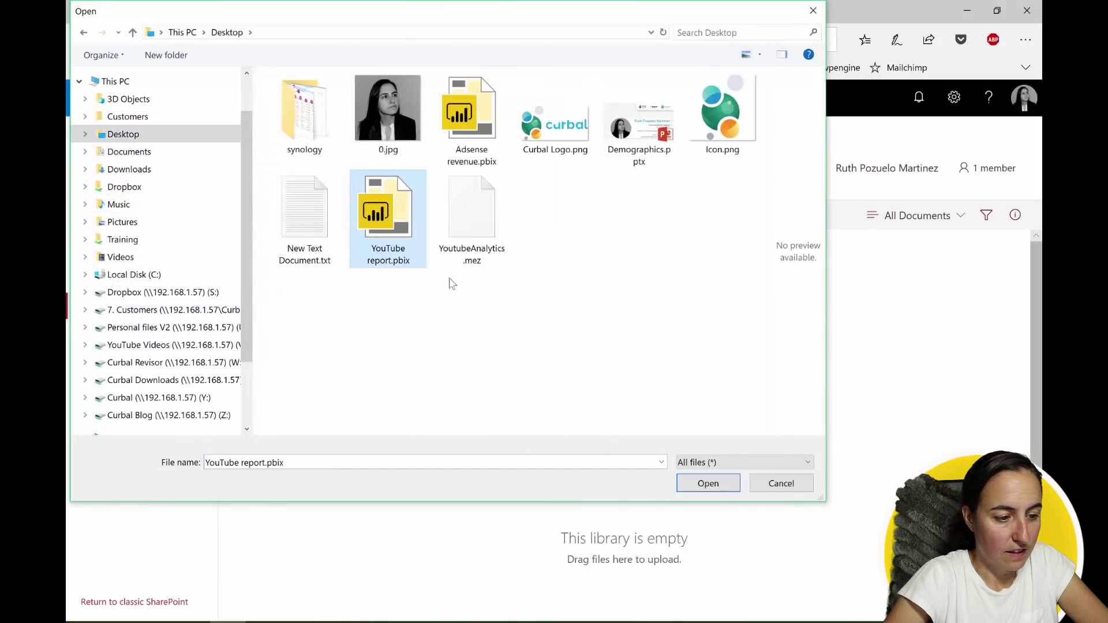
pyautogui.click(715, 484)
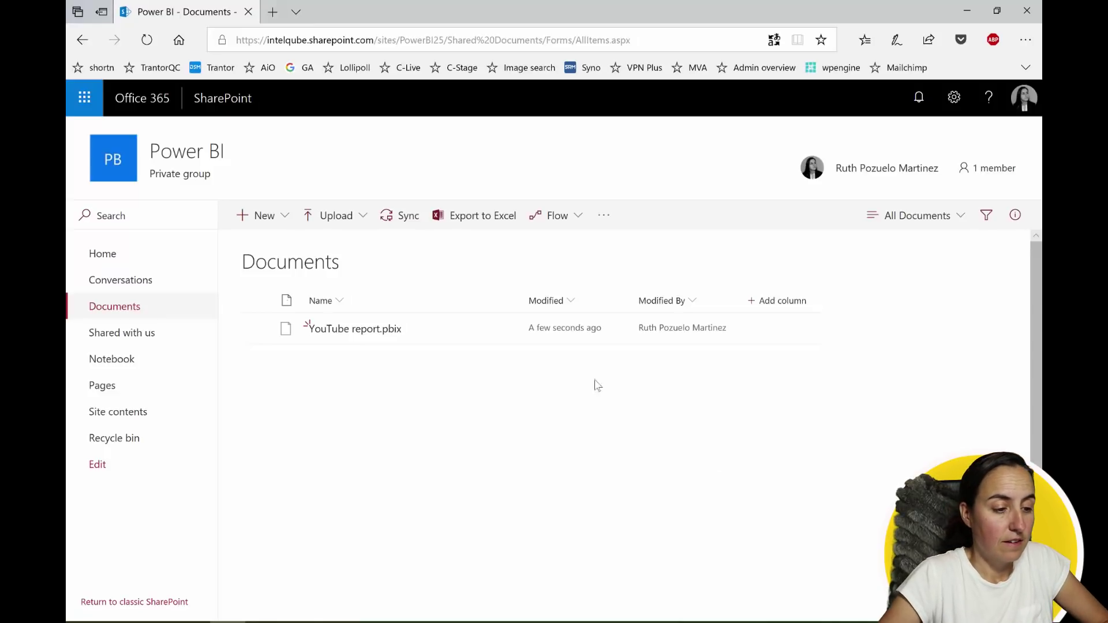
# Upload YouTube report.pbix again, replacing the existing copy in the library
pyautogui.click(364, 217)
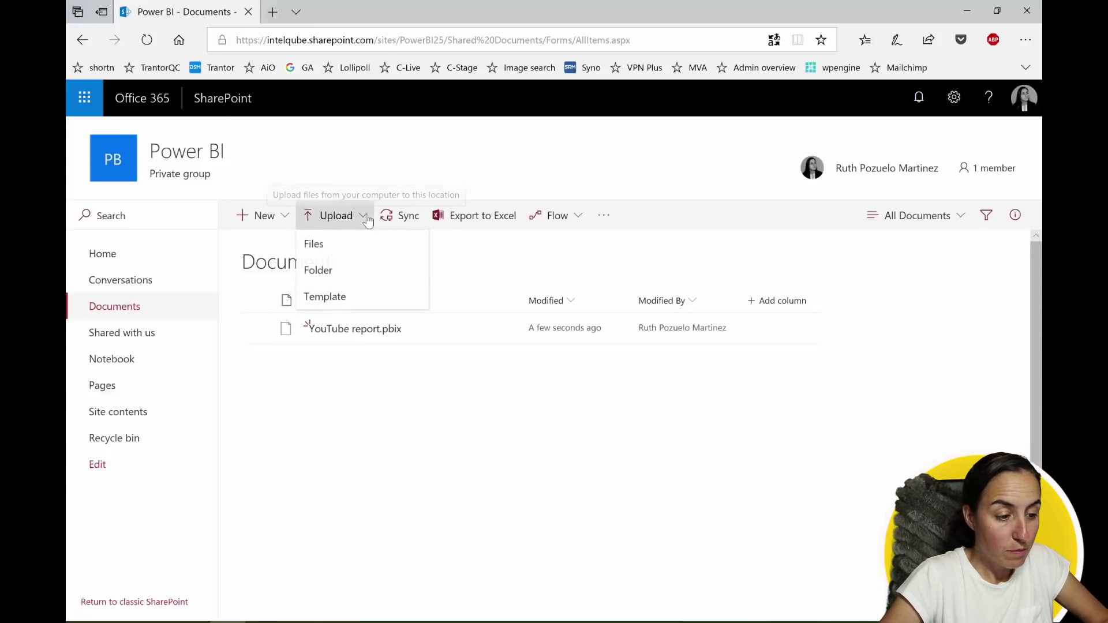
pyautogui.click(338, 244)
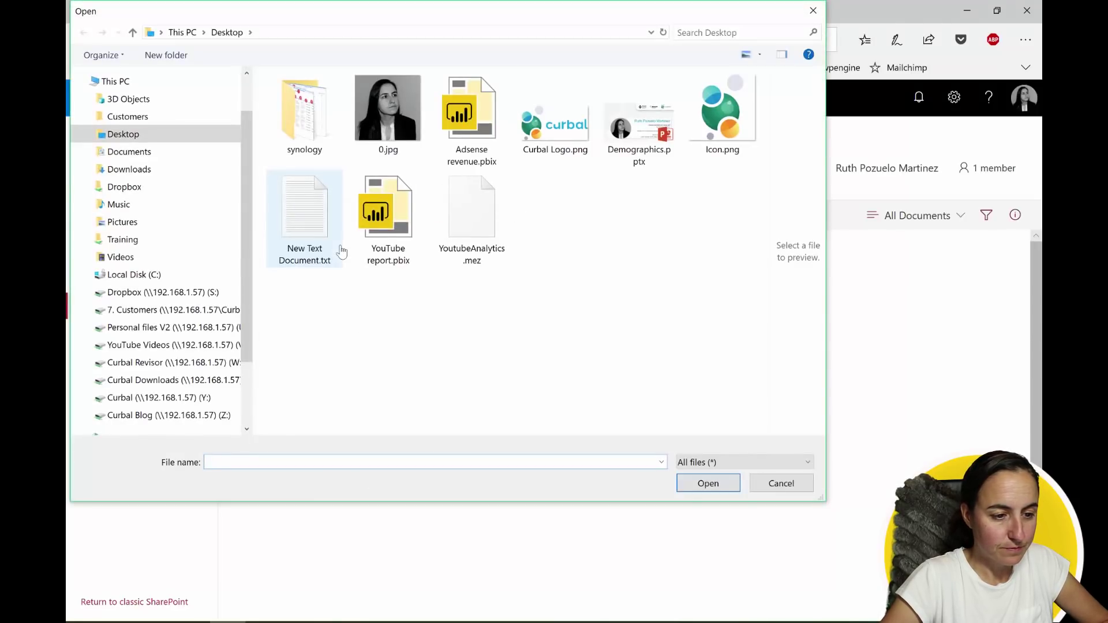
pyautogui.click(386, 254)
pyautogui.click(708, 485)
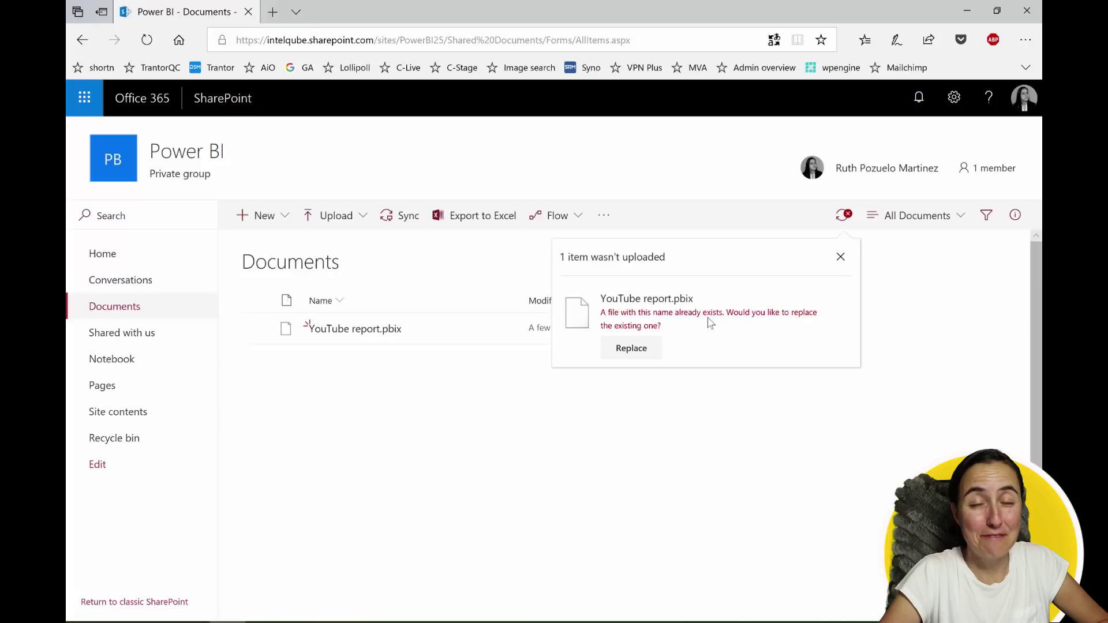
pyautogui.click(648, 350)
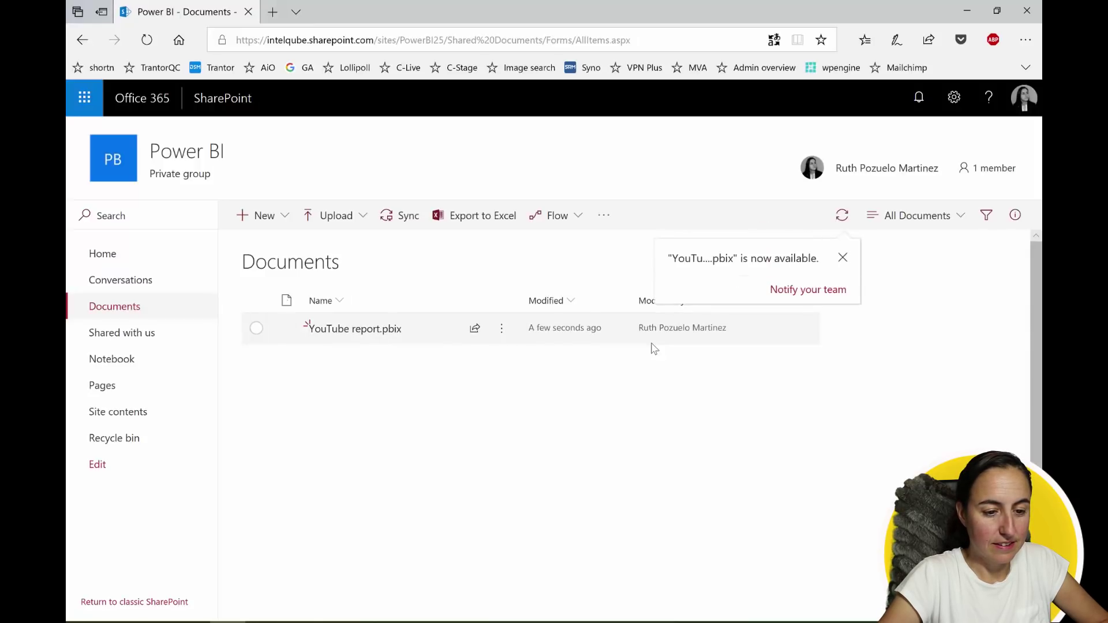
# Open the version history of YouTube report.pbix, listing versions 1.0 and 2.0
pyautogui.click(502, 334)
pyautogui.click(502, 333)
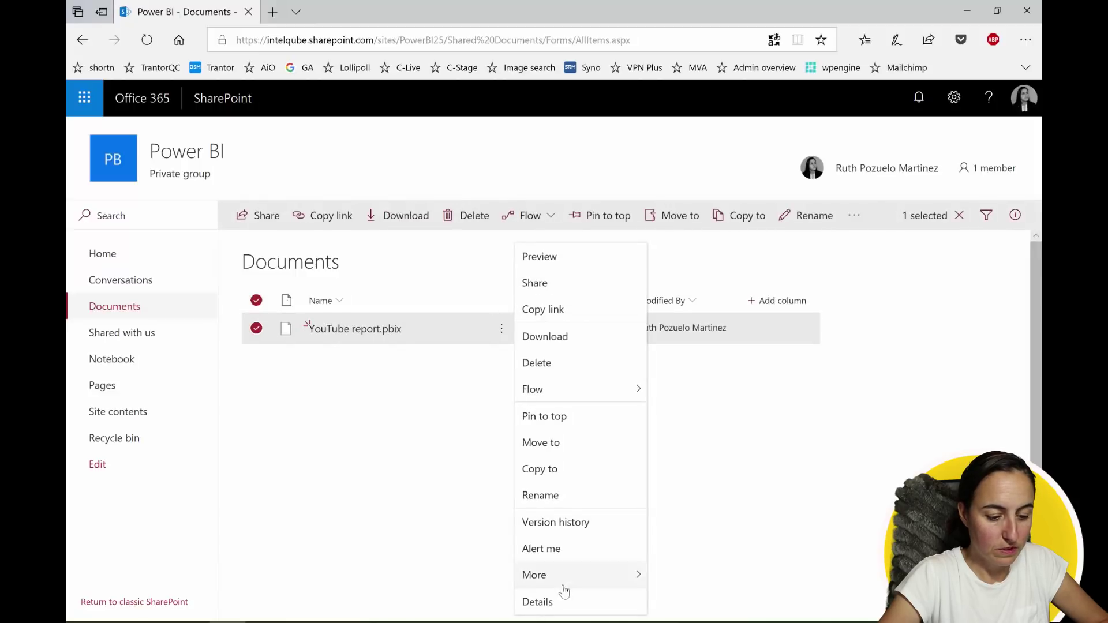
pyautogui.click(555, 523)
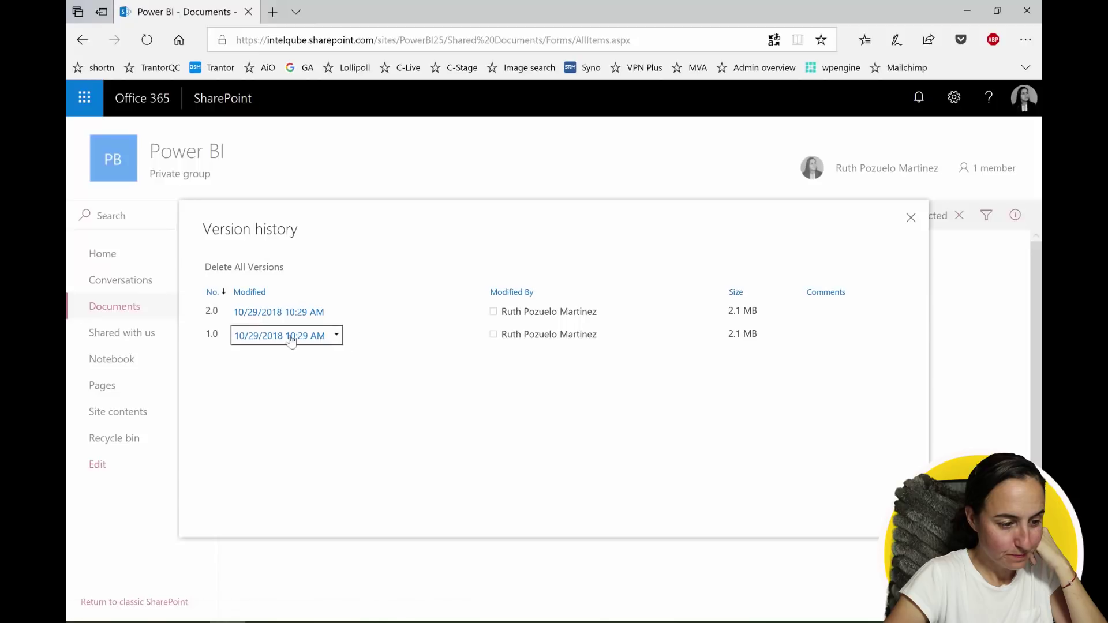
# Restore version 1.0, which adds version 3.0 to the history
pyautogui.click(335, 335)
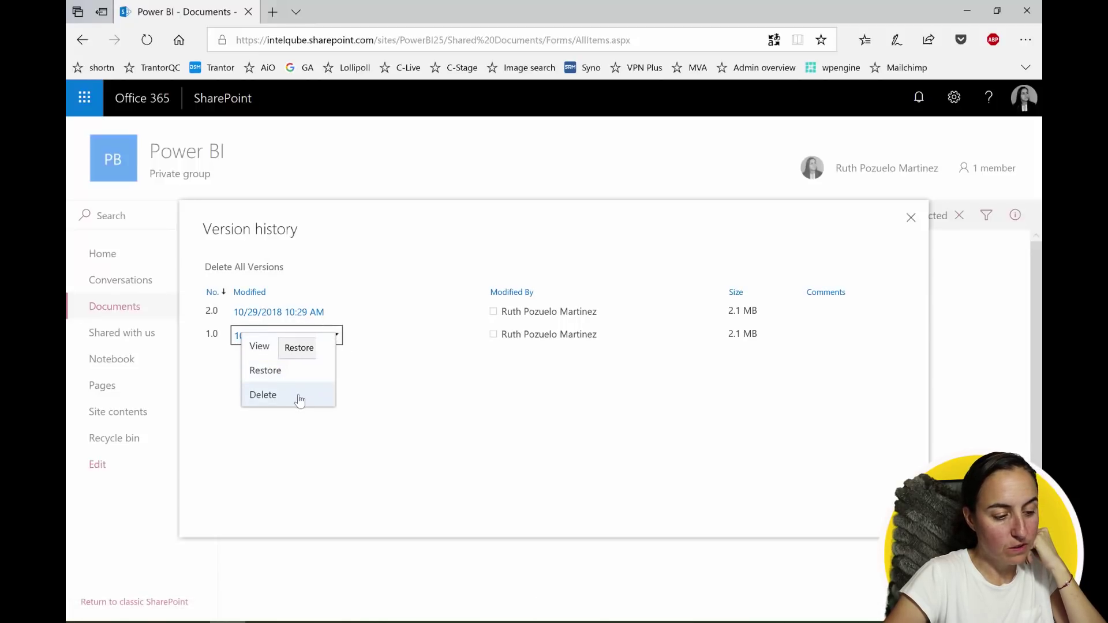
pyautogui.click(283, 370)
pyautogui.click(494, 393)
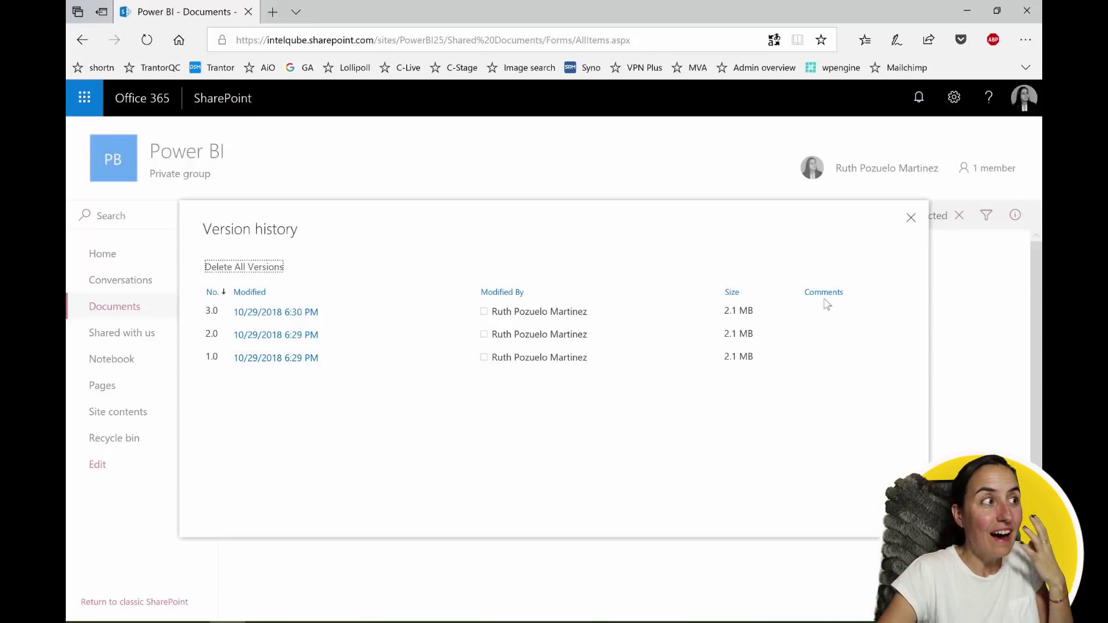
pyautogui.click(911, 231)
pyautogui.click(910, 218)
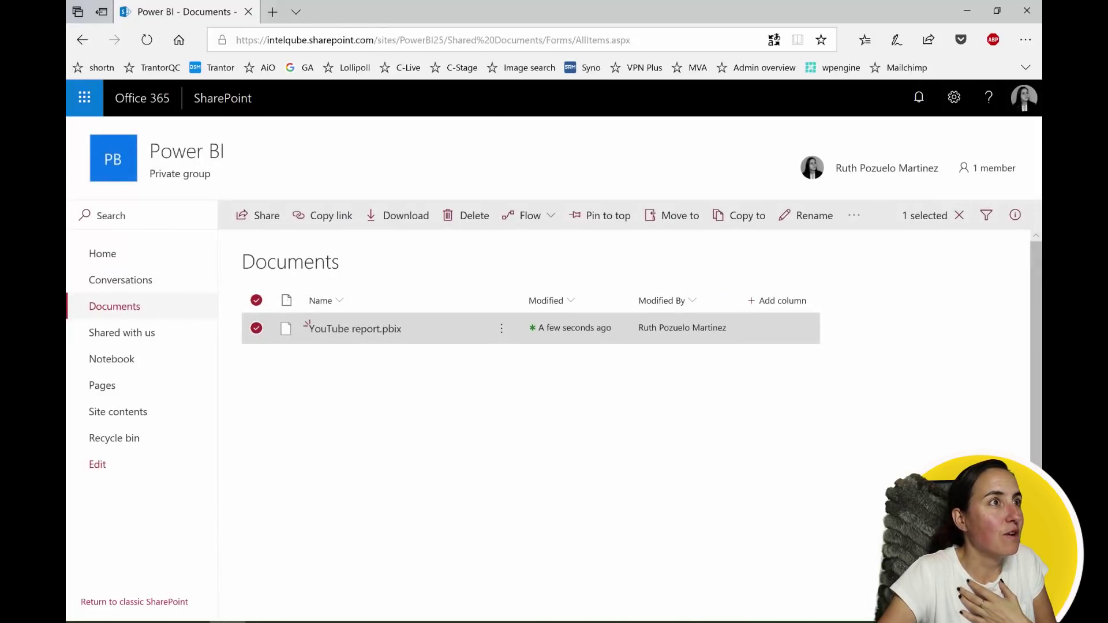
pyautogui.hotkey('alt', 'Tab')
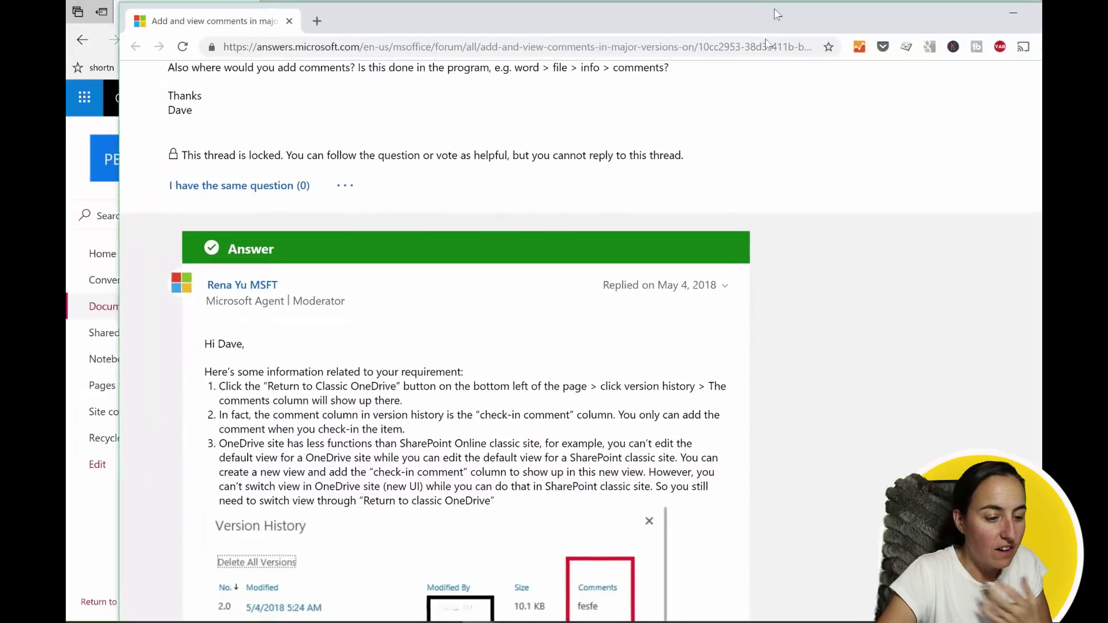
pyautogui.moveTo(776, 13); pyautogui.dragTo(771, 18)
pyautogui.scroll(-10, 421, 351)
pyautogui.scroll(9, 421, 350)
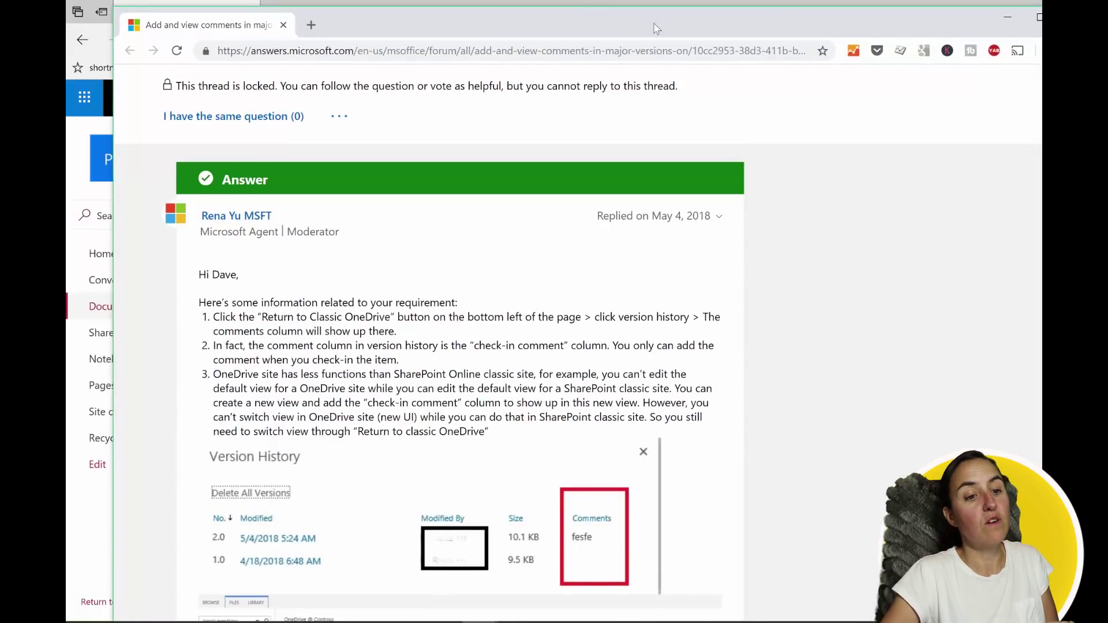
pyautogui.moveTo(656, 29); pyautogui.dragTo(727, 20)
pyautogui.hotkey('alt', 'Tab')
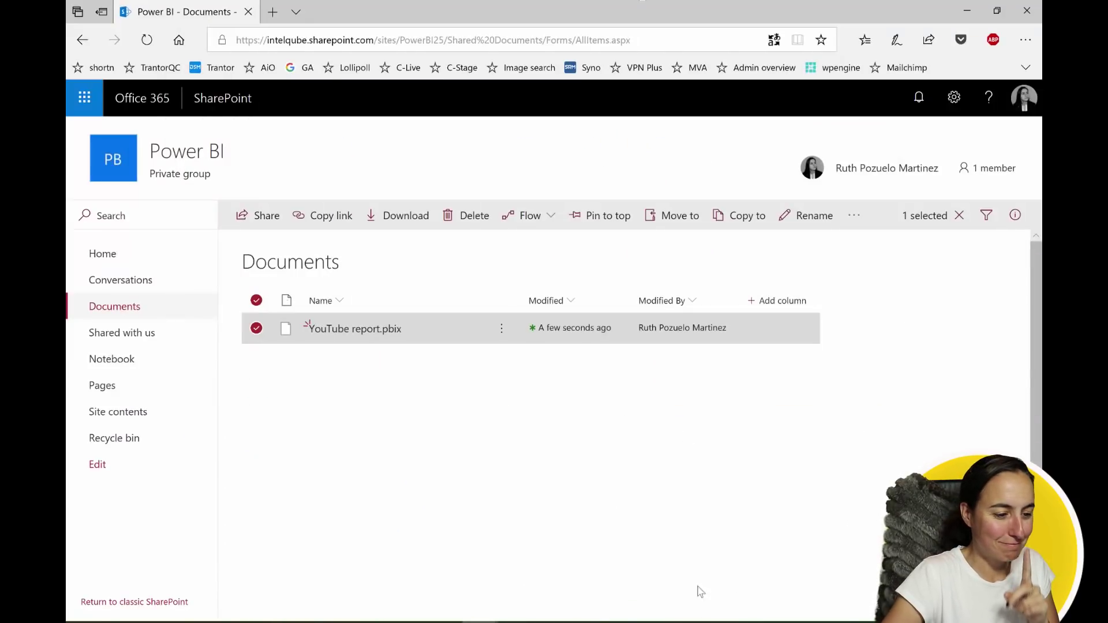
# Deselect YouTube report.pbix and switch the library to the classic SharePoint experience
pyautogui.click(638, 475)
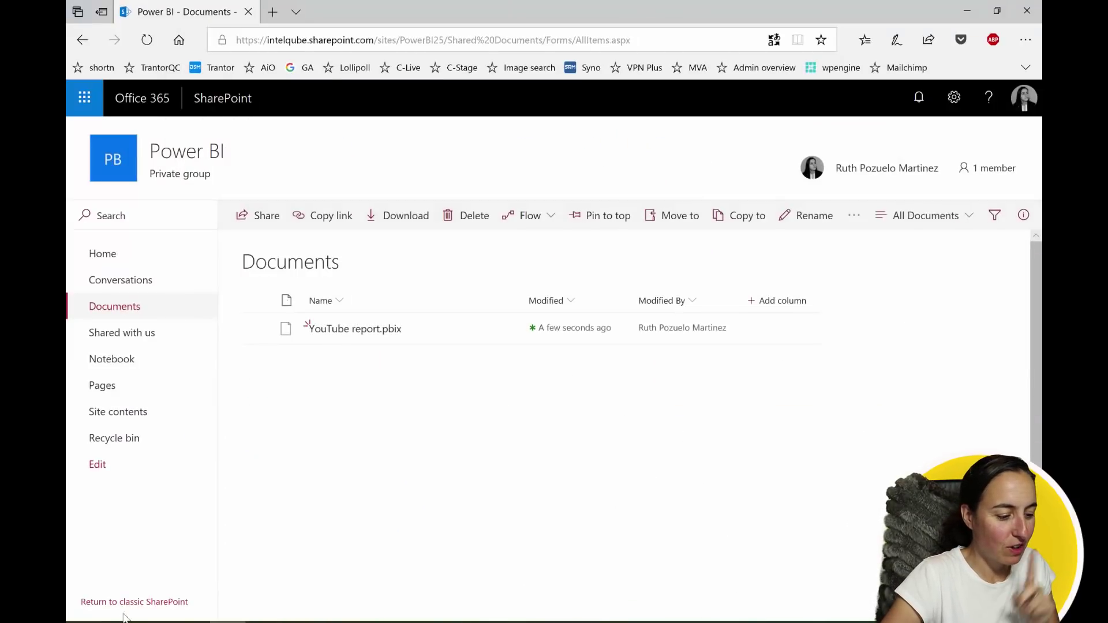
pyautogui.click(156, 608)
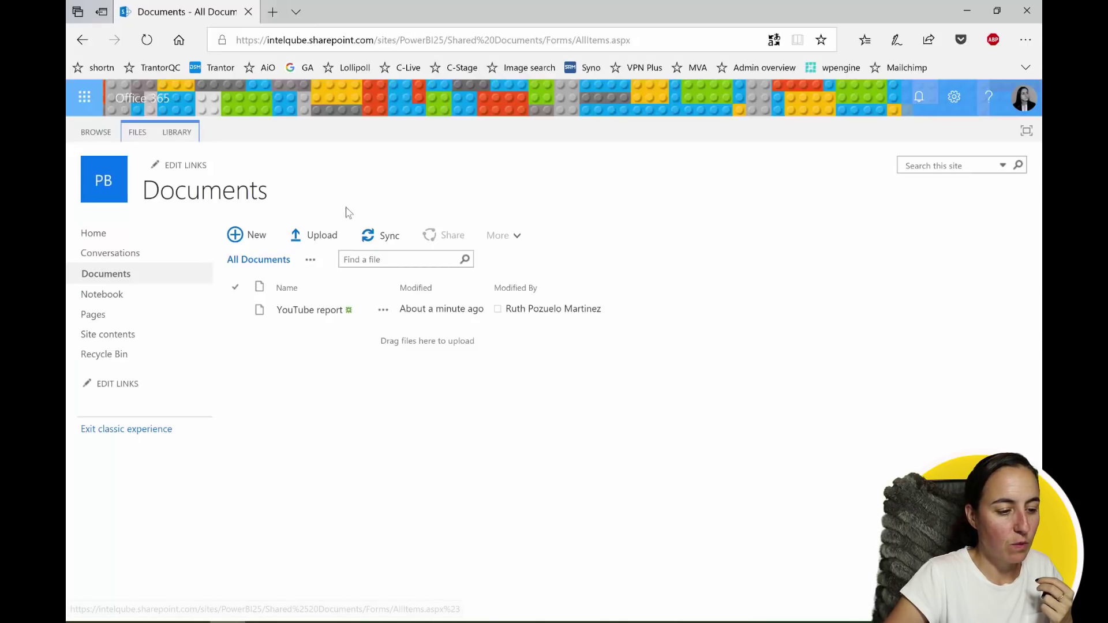
# Choose YouTube report.pbix from the Desktop in Add a document, as a new version
pyautogui.click(327, 239)
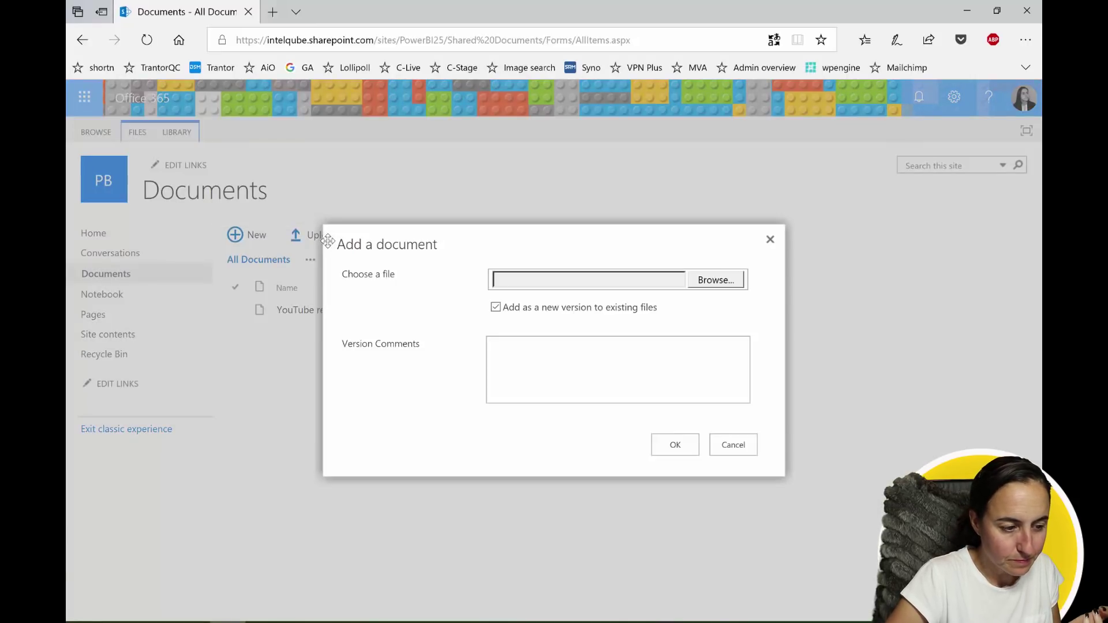
pyautogui.click(721, 282)
pyautogui.click(387, 214)
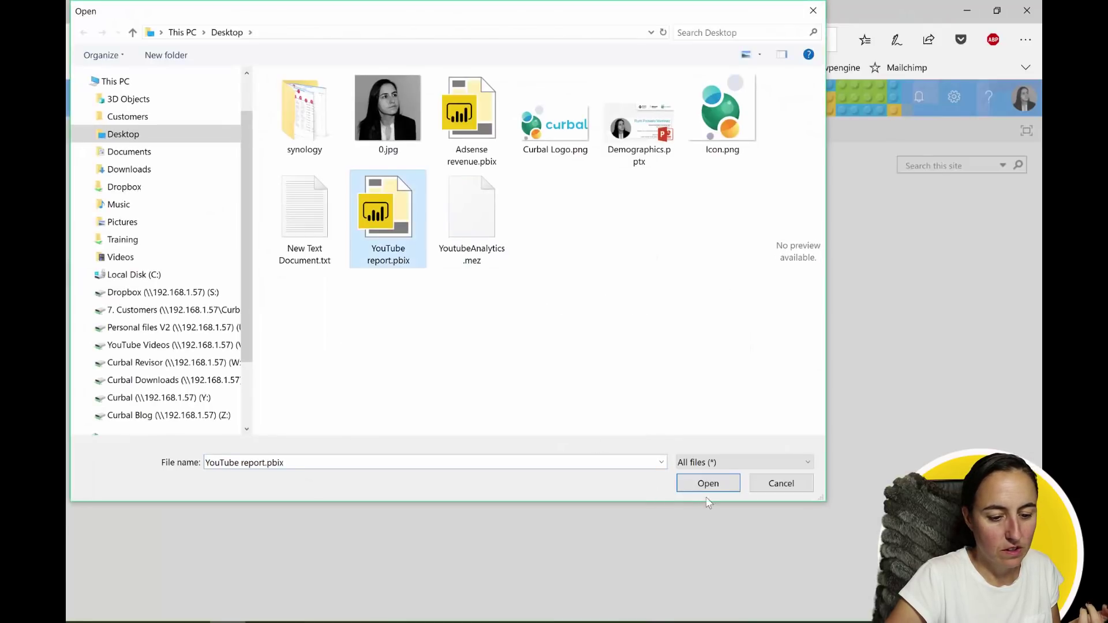
pyautogui.click(710, 484)
# Write the version comment 'API v2 2018-10-29' with initials, then 'Add authentication' on a new line
pyautogui.click(564, 395)
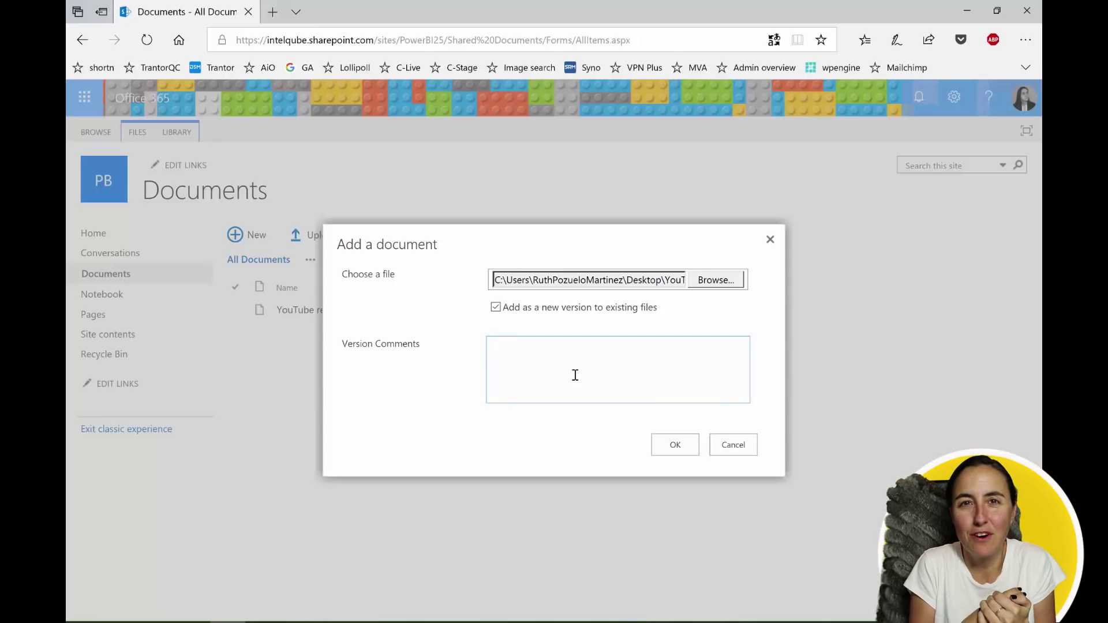
pyautogui.write('Apl')
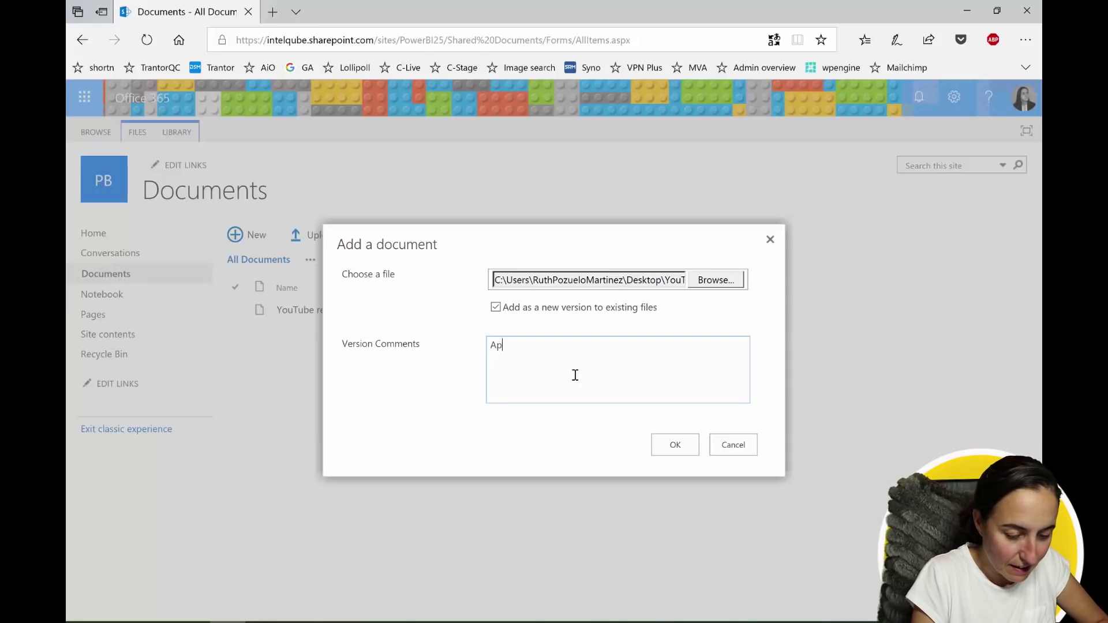
pyautogui.press('BackSpace')
pyautogui.press('BackSpace')
pyautogui.press('BackSpace')
pyautogui.write('P')
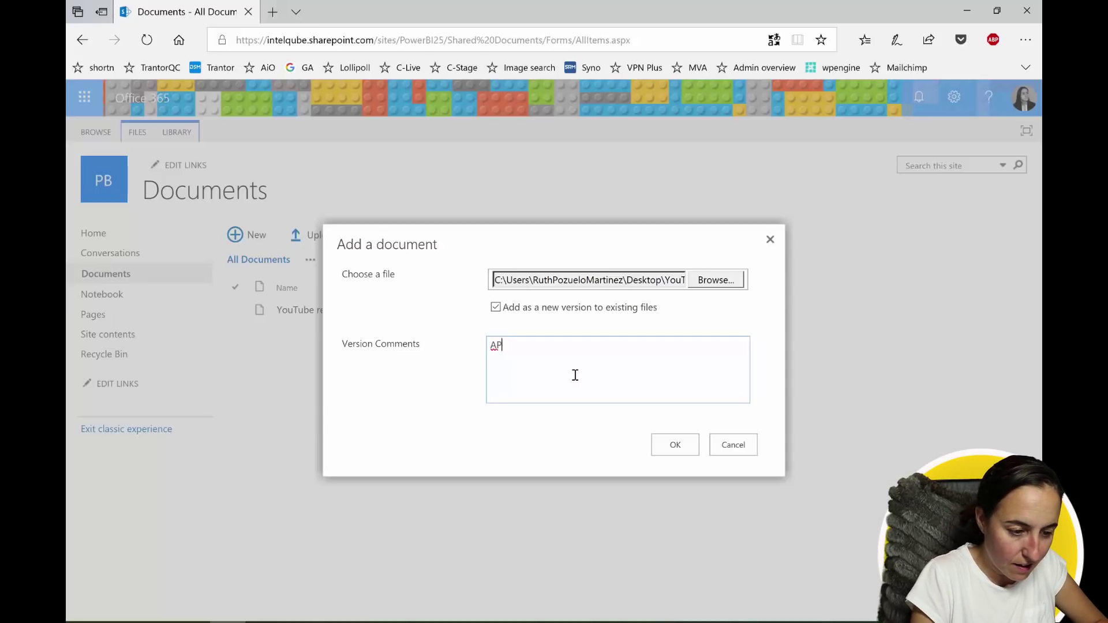
pyautogui.write('I v2')
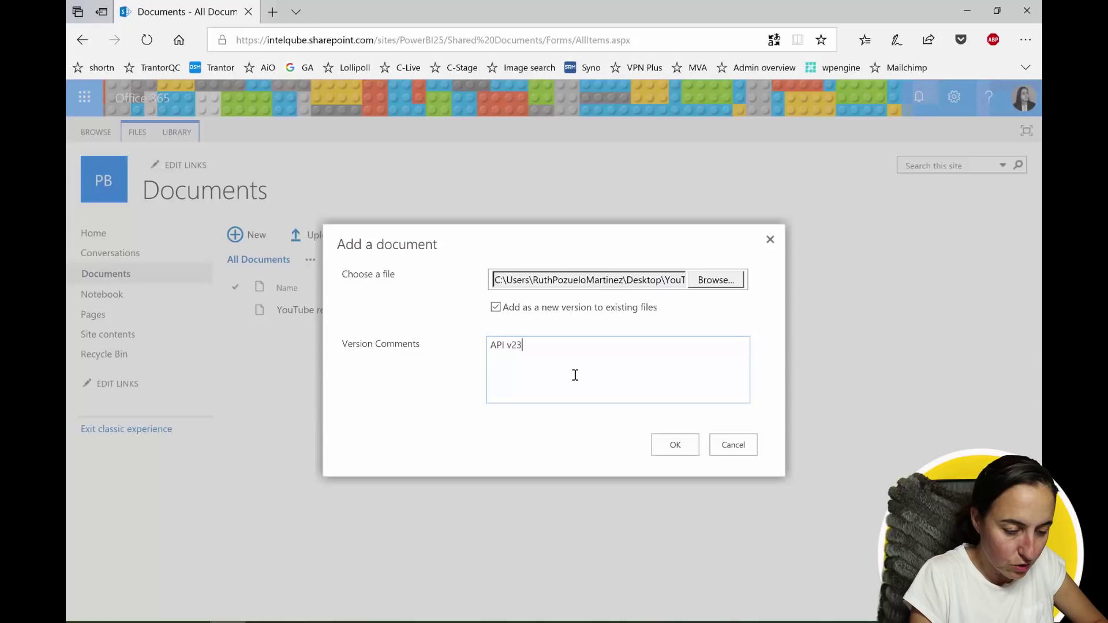
pyautogui.write(' 2018-0')
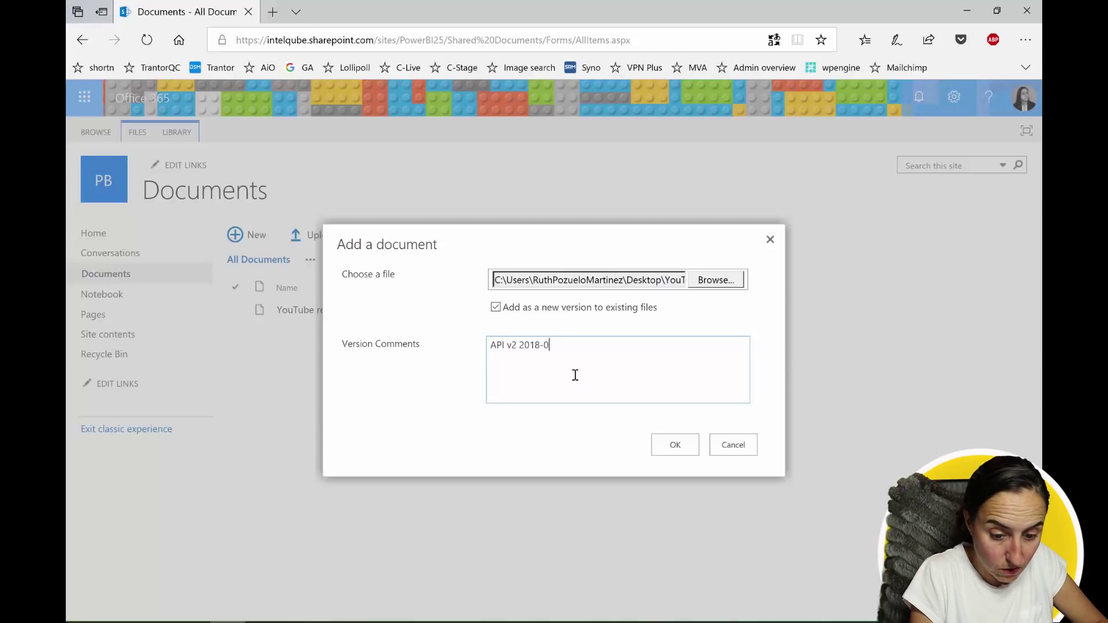
pyautogui.press('BackSpace')
pyautogui.write('10-29')
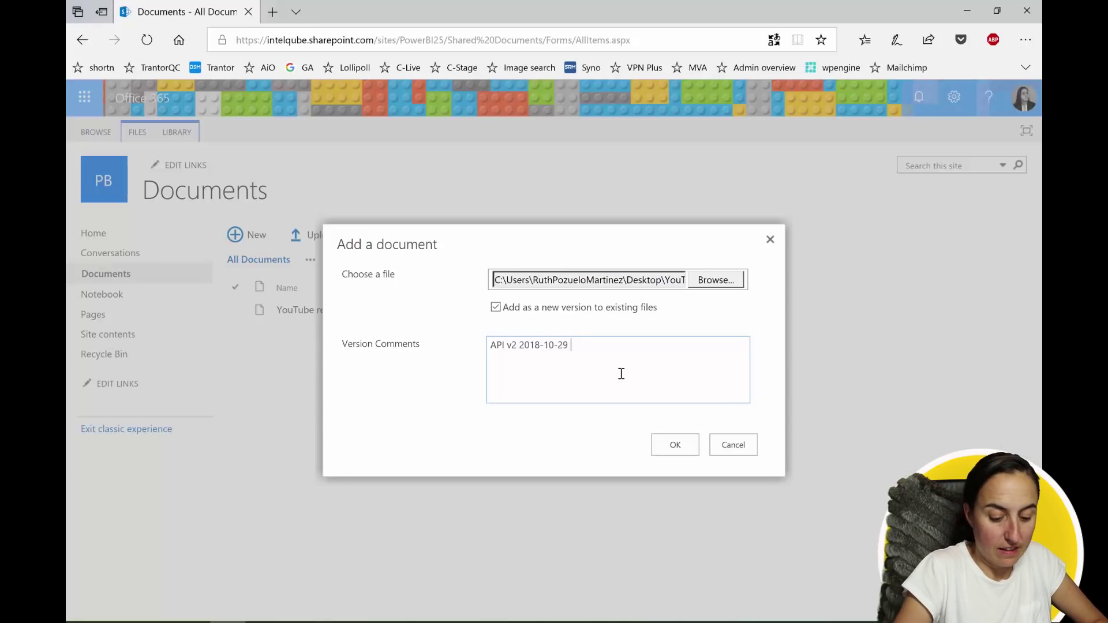
pyautogui.write(' /Ruth')
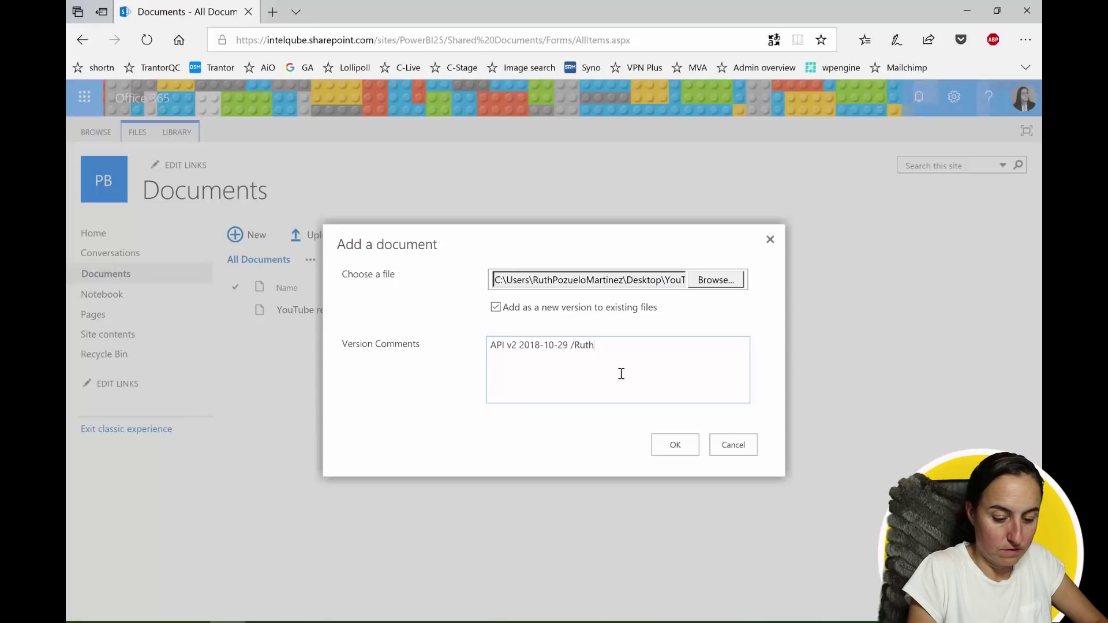
pyautogui.press('BackSpace')
pyautogui.press('BackSpace')
pyautogui.press('BackSpace')
pyautogui.write('PM')
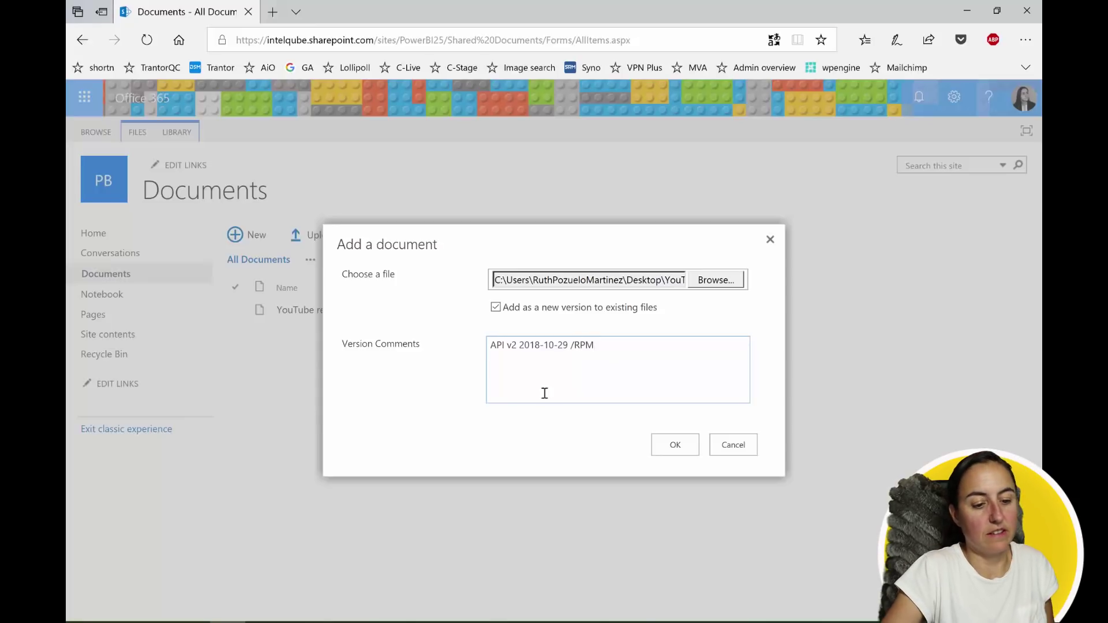
pyautogui.click(627, 348)
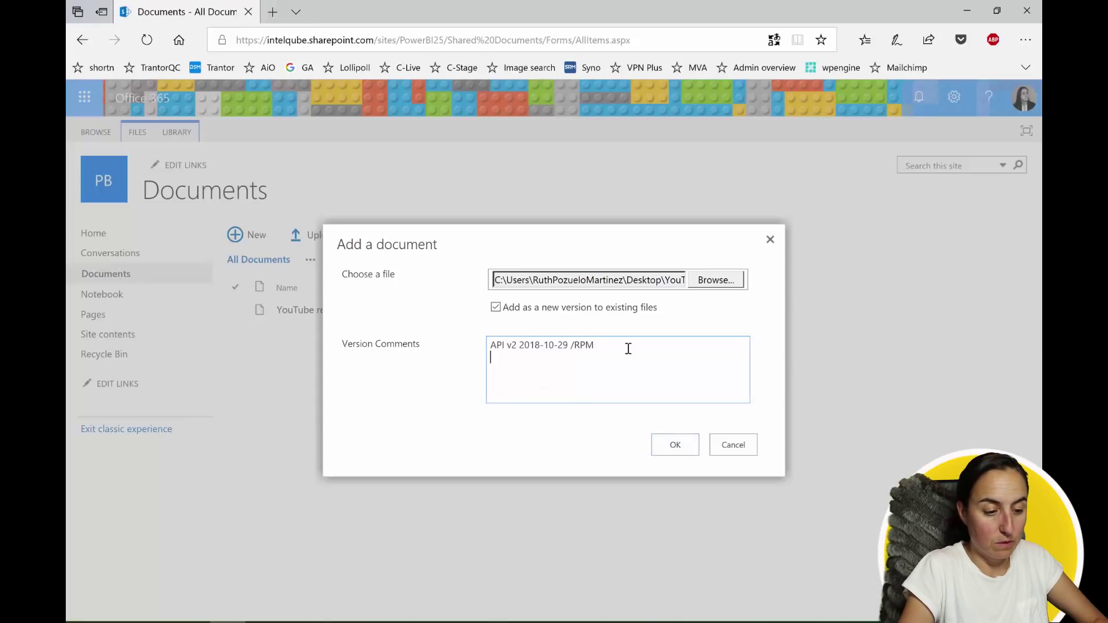
pyautogui.press('Return')
pyautogui.write('Add authe')
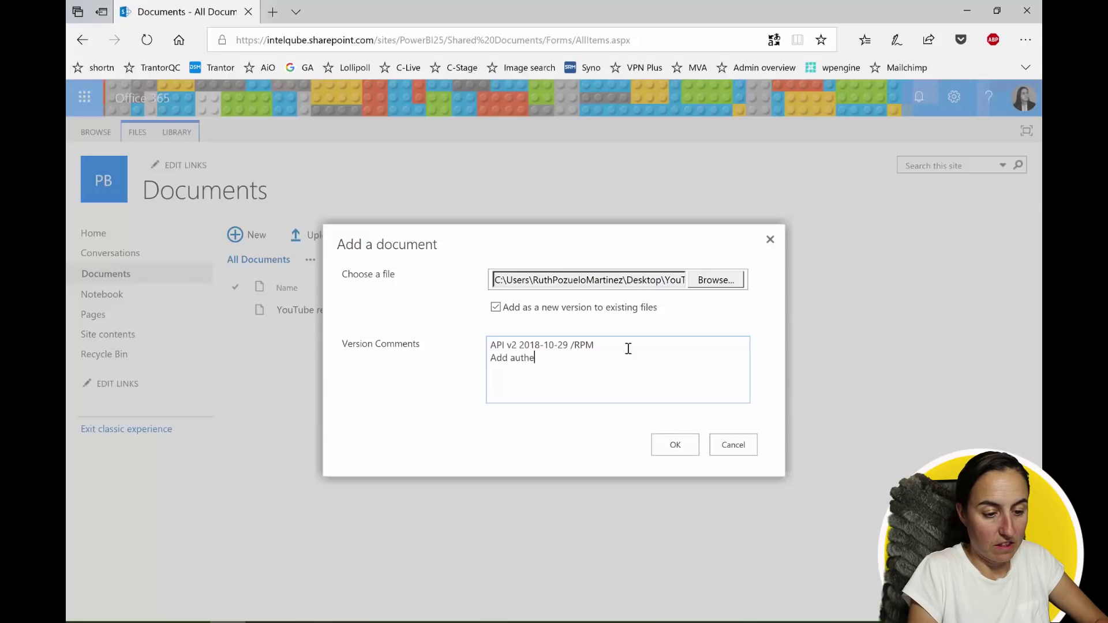
pyautogui.write('ntication')
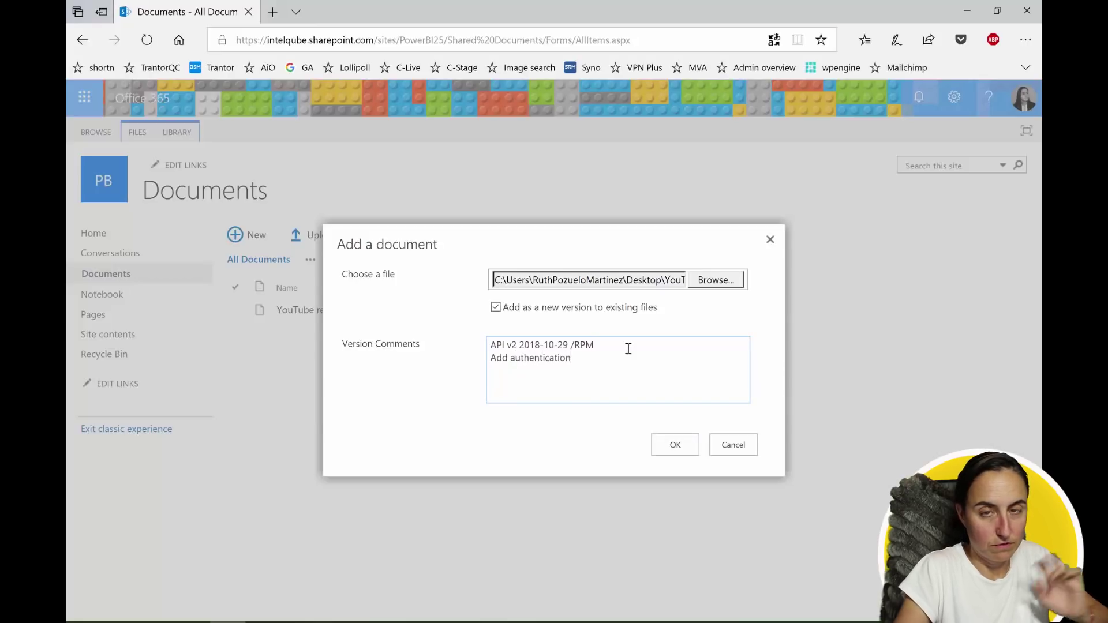
# Upload the file as version 4.0 and check its comment in the version history
pyautogui.click(677, 445)
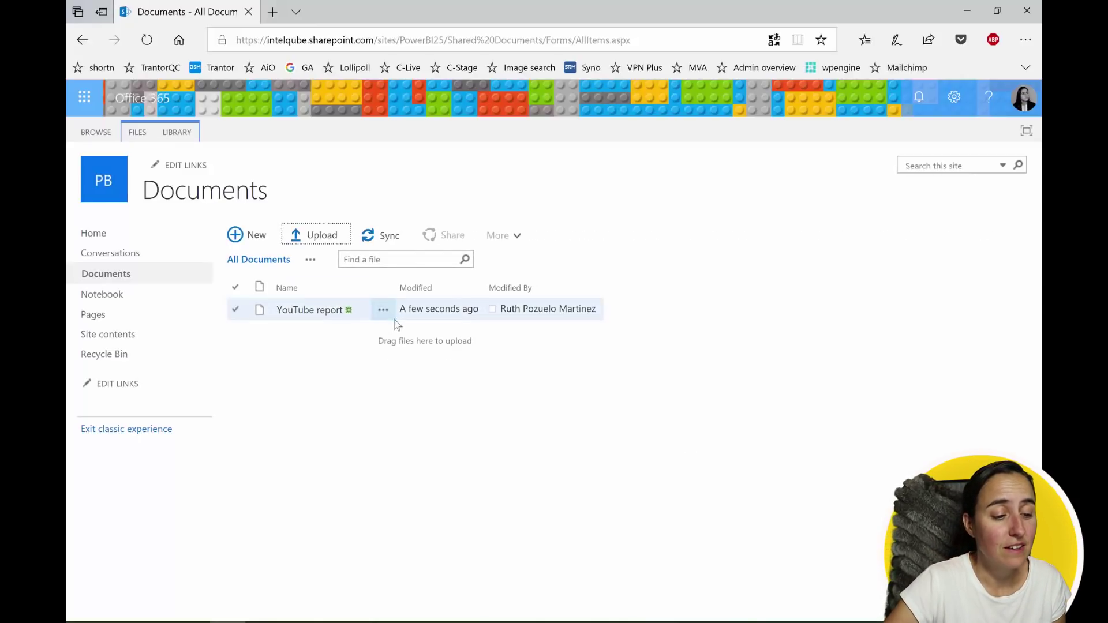
pyautogui.click(383, 309)
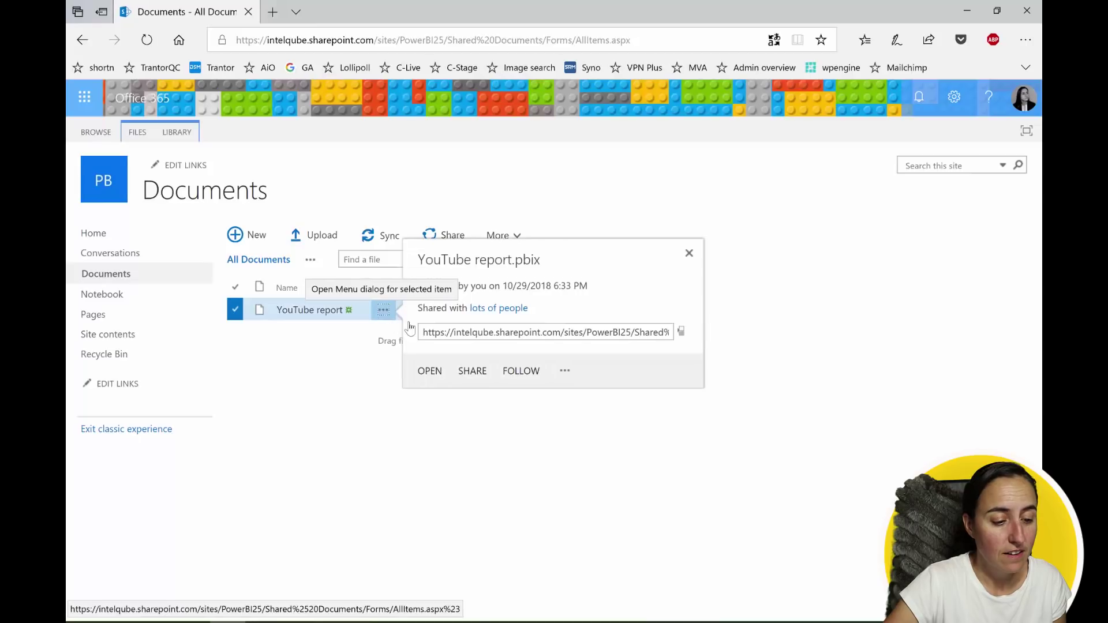
pyautogui.click(564, 371)
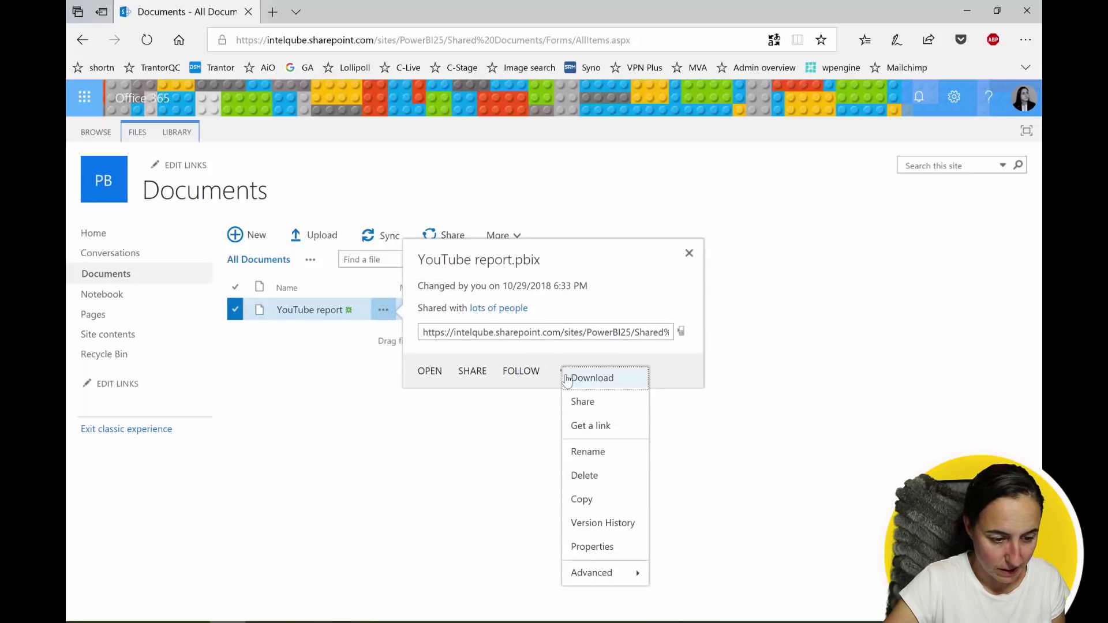
pyautogui.click(603, 522)
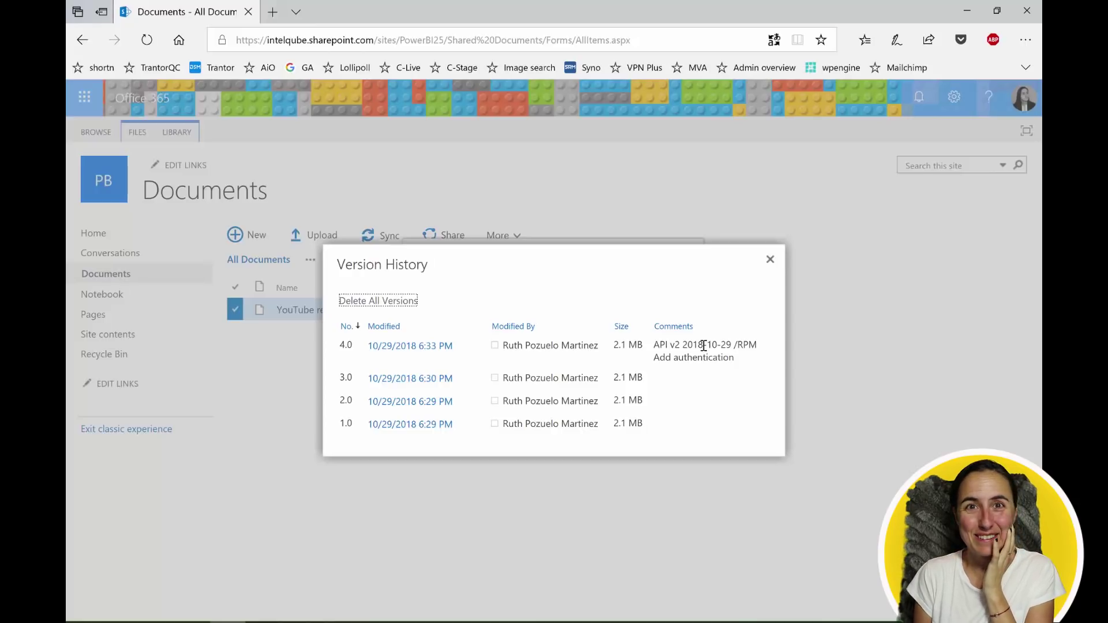
# Close the version history and file details, and return the library to the modern view
pyautogui.click(770, 259)
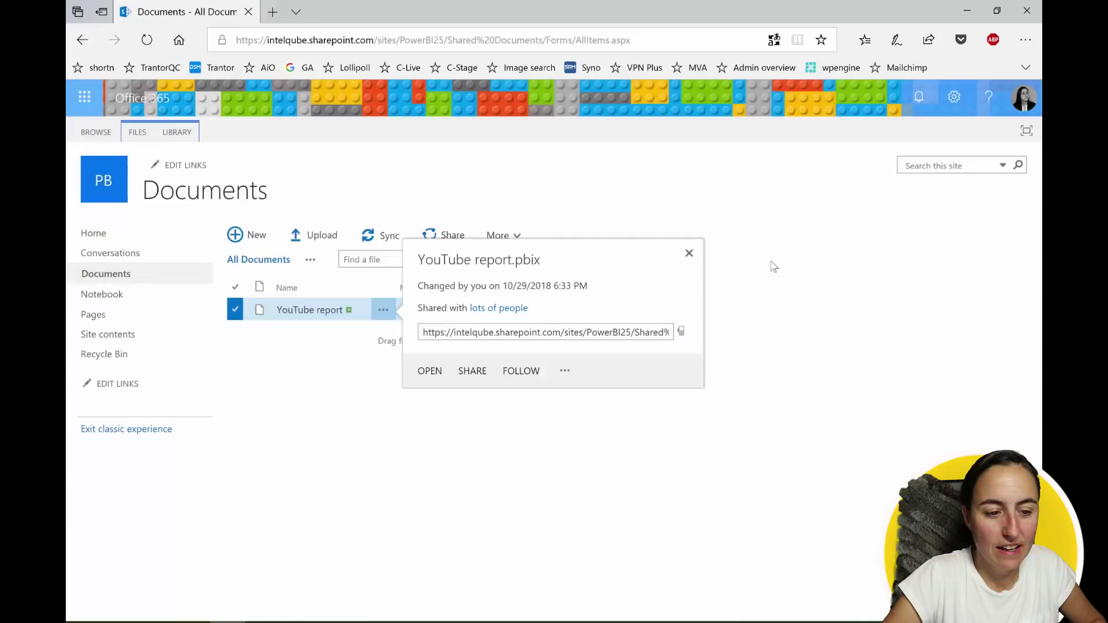
pyautogui.click(689, 254)
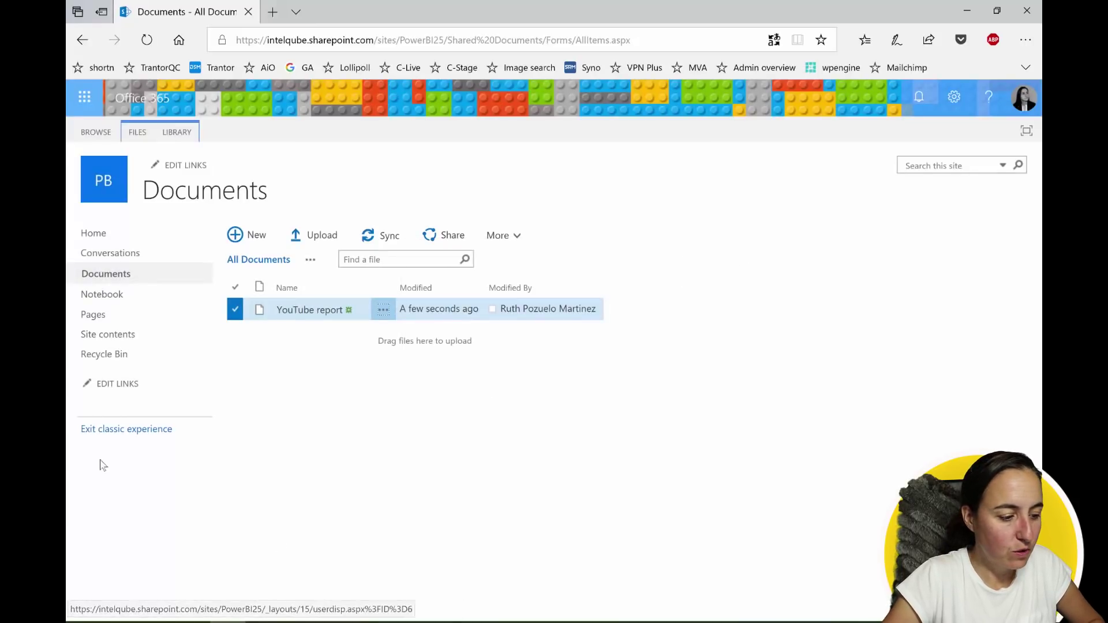
pyautogui.click(100, 432)
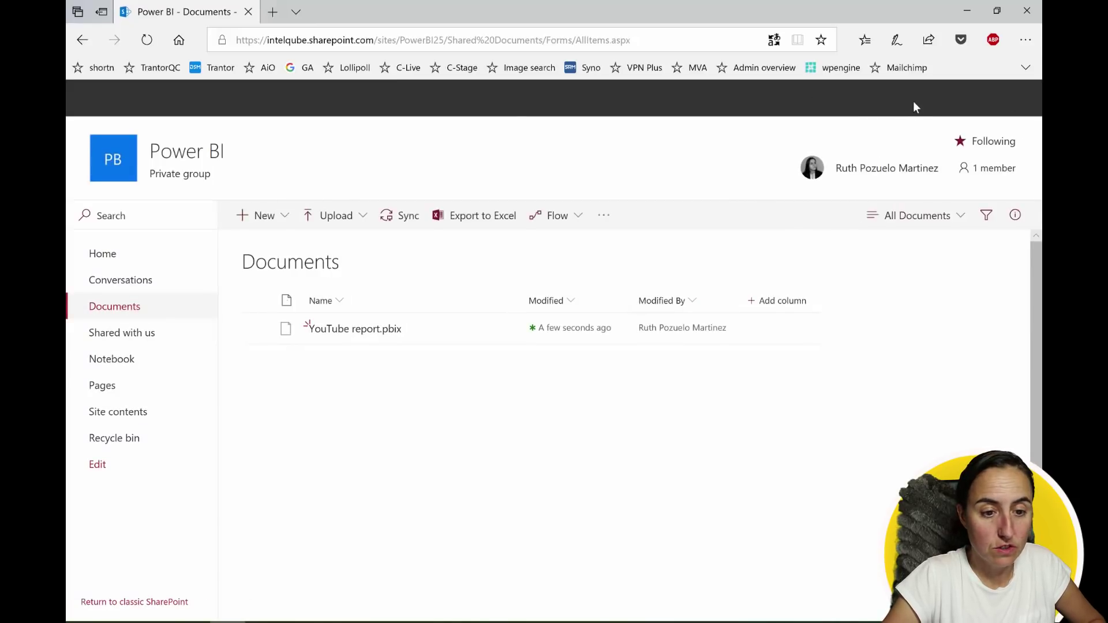
# Show the library's Versioning Settings: major versions only, keeping up to 500
pyautogui.click(954, 99)
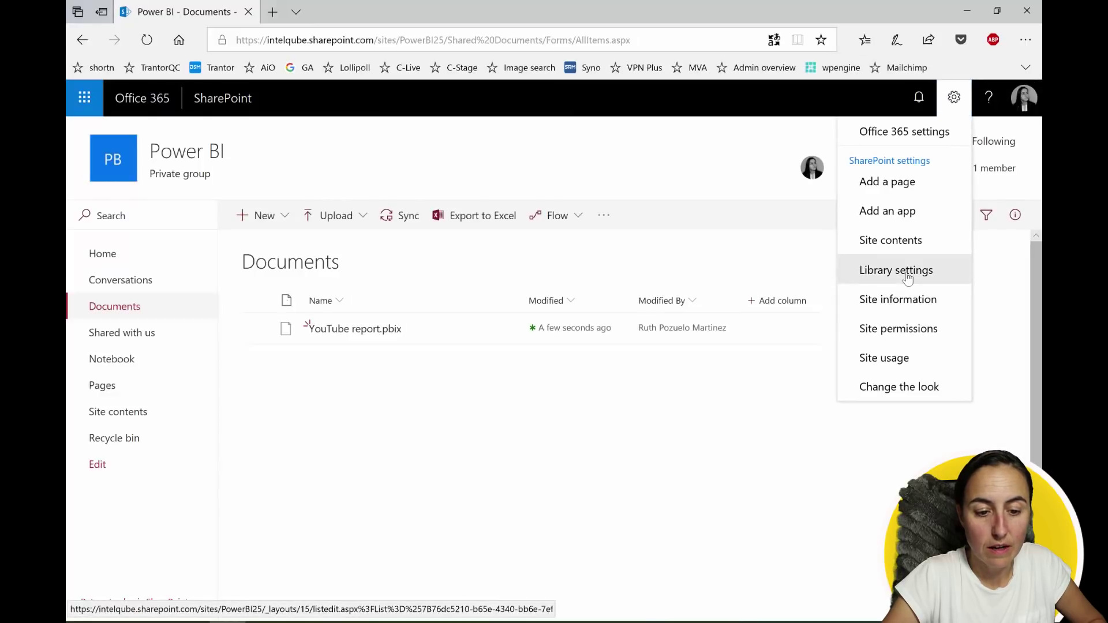
pyautogui.click(907, 279)
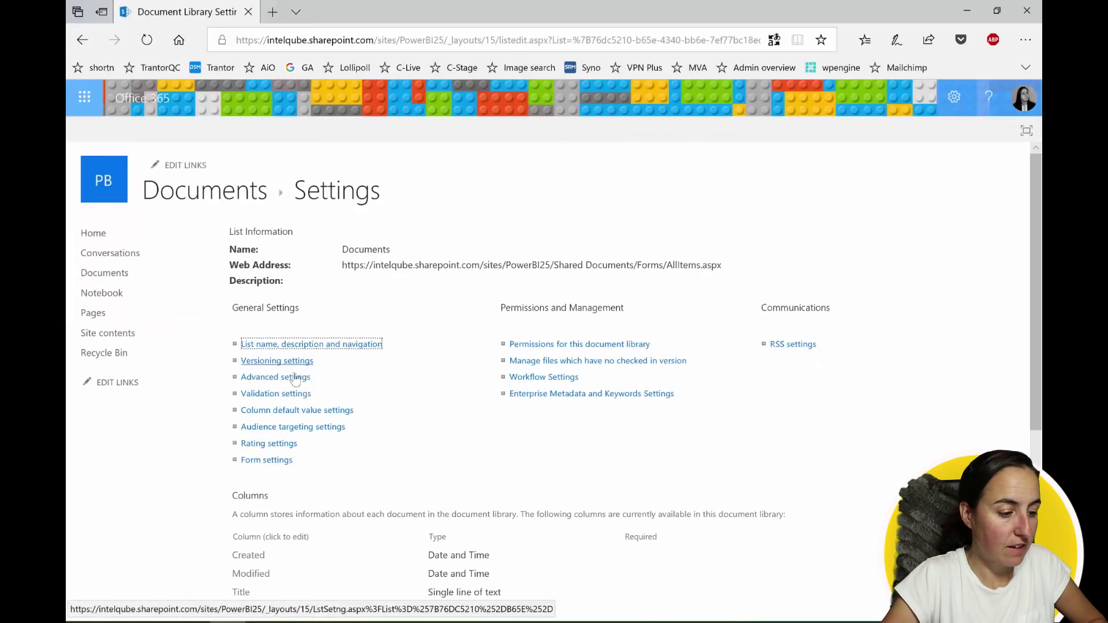
pyautogui.click(288, 395)
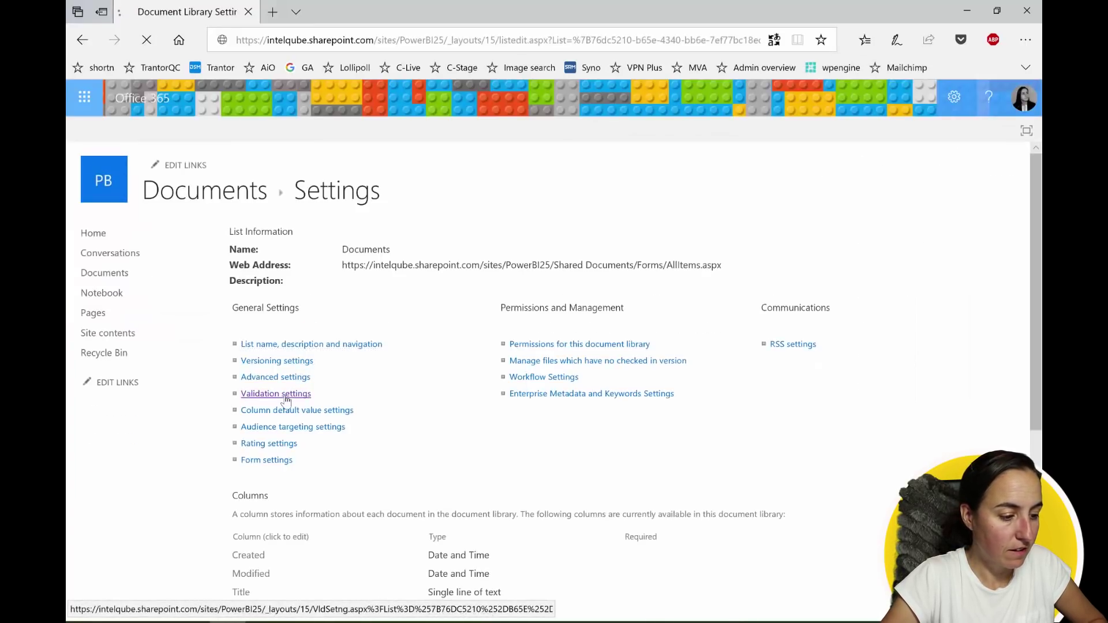
pyautogui.click(286, 362)
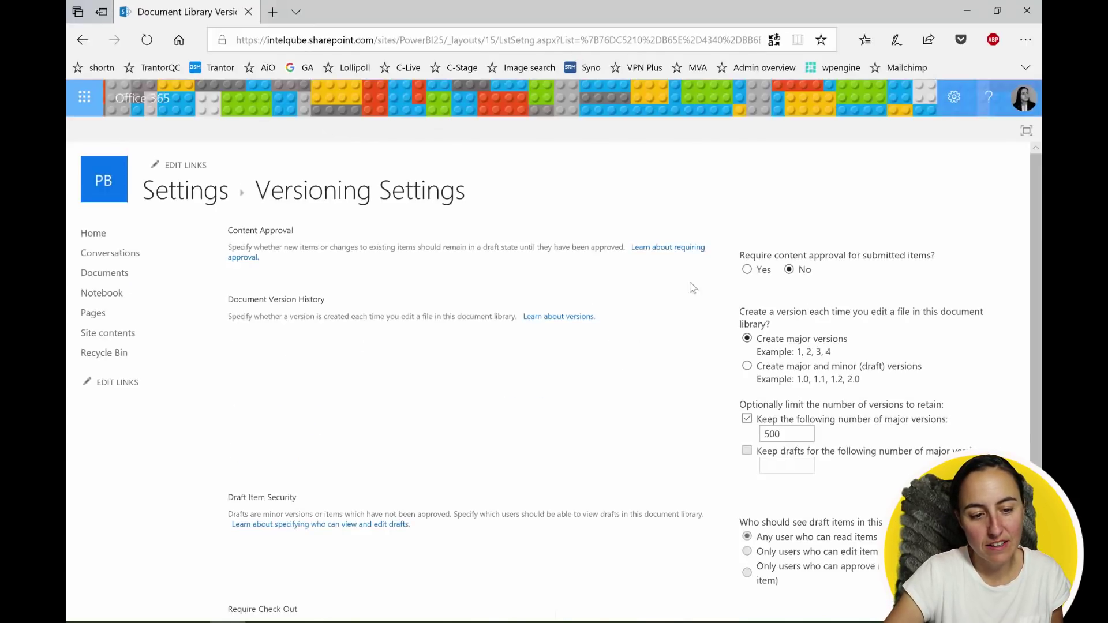
pyautogui.scroll(-3, 785, 352)
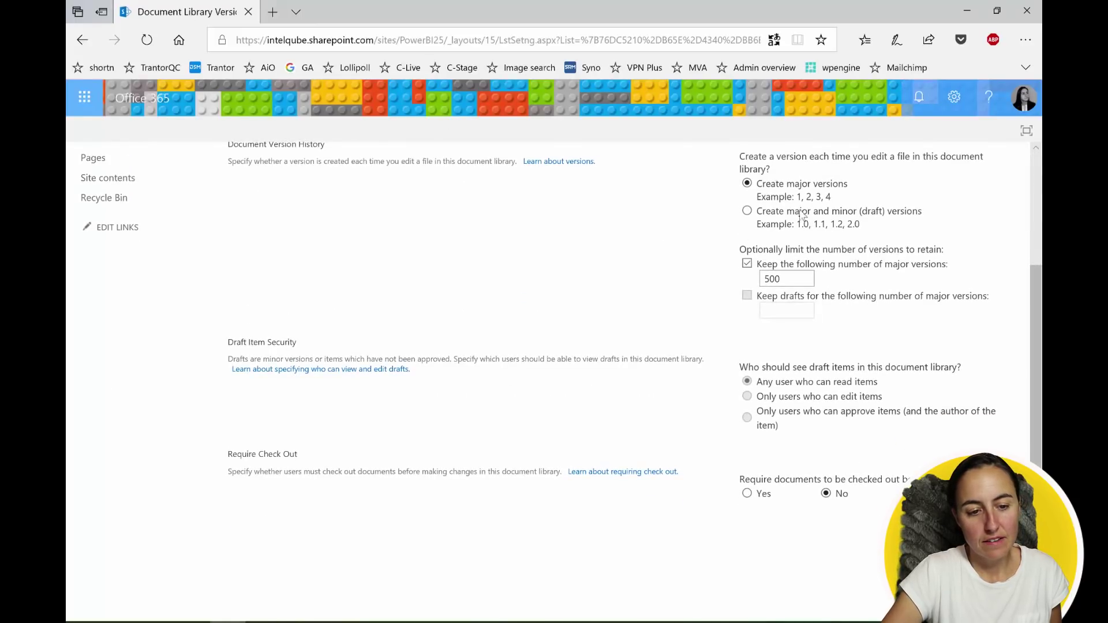